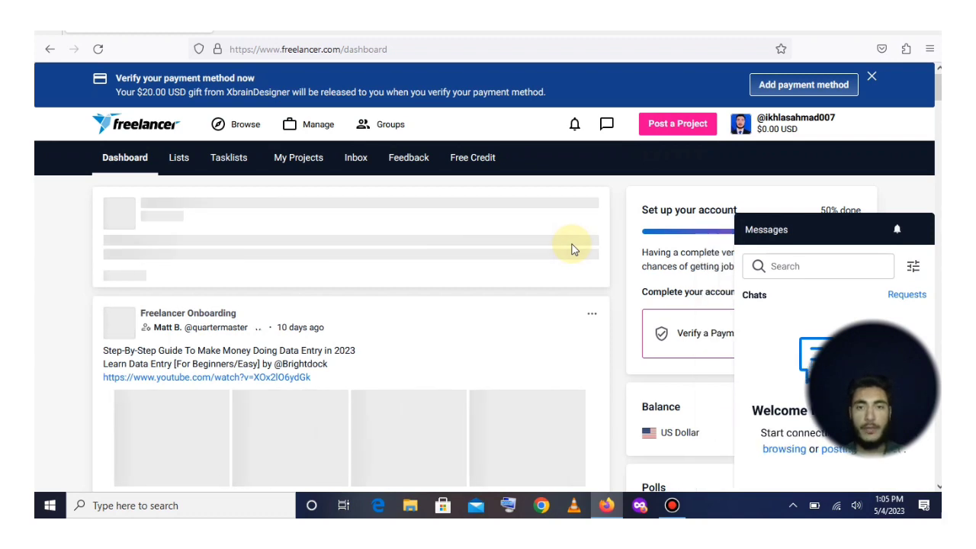
Collapse the messages window and open the account's own profile page.
click(918, 229)
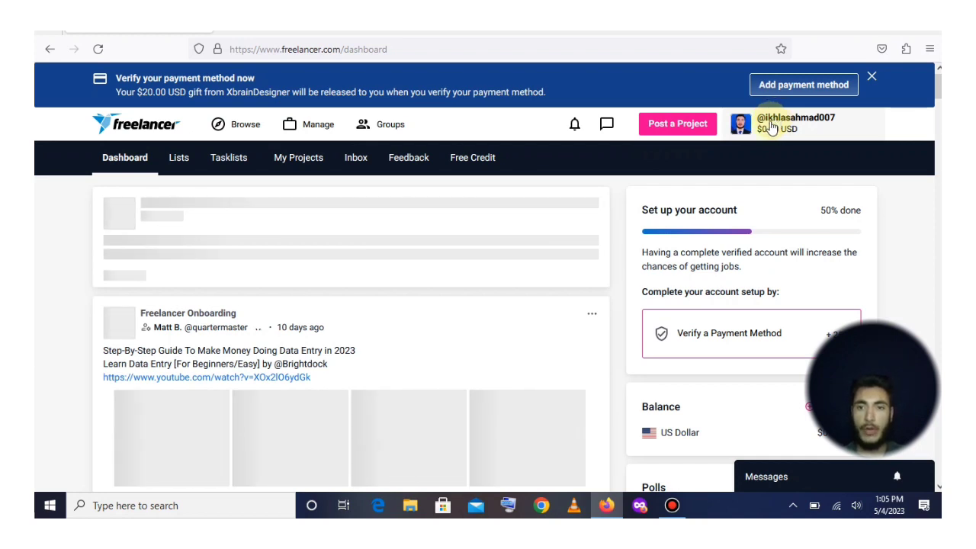
click(775, 122)
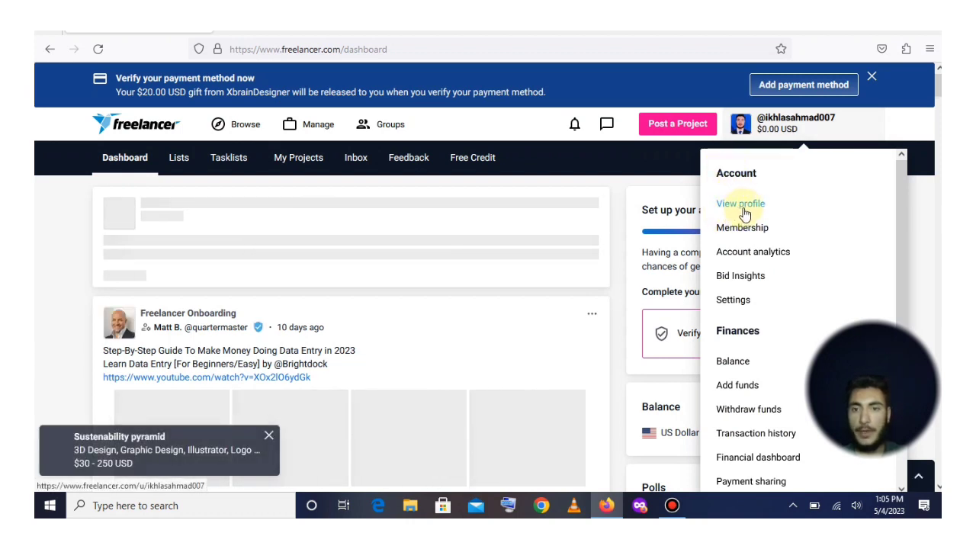
click(744, 214)
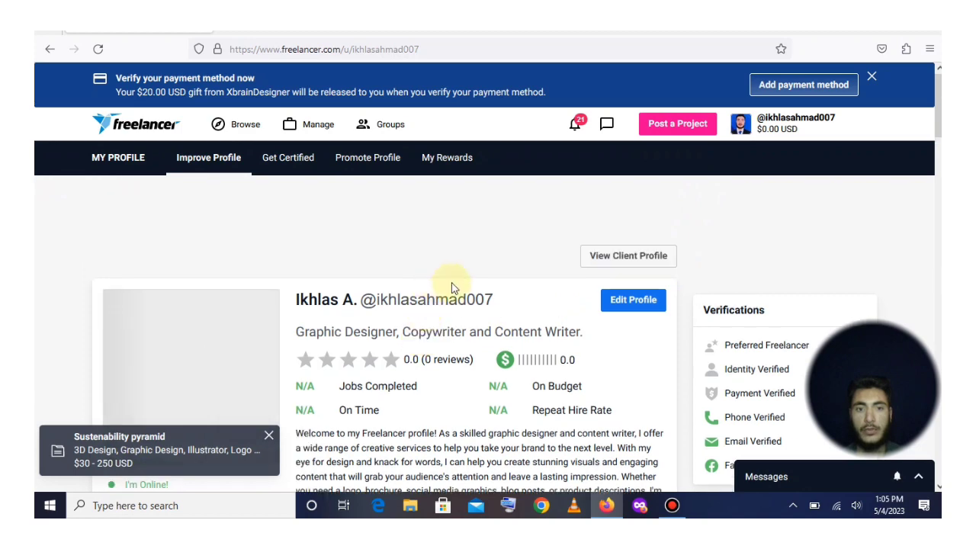
scroll(451, 288, down, 2)
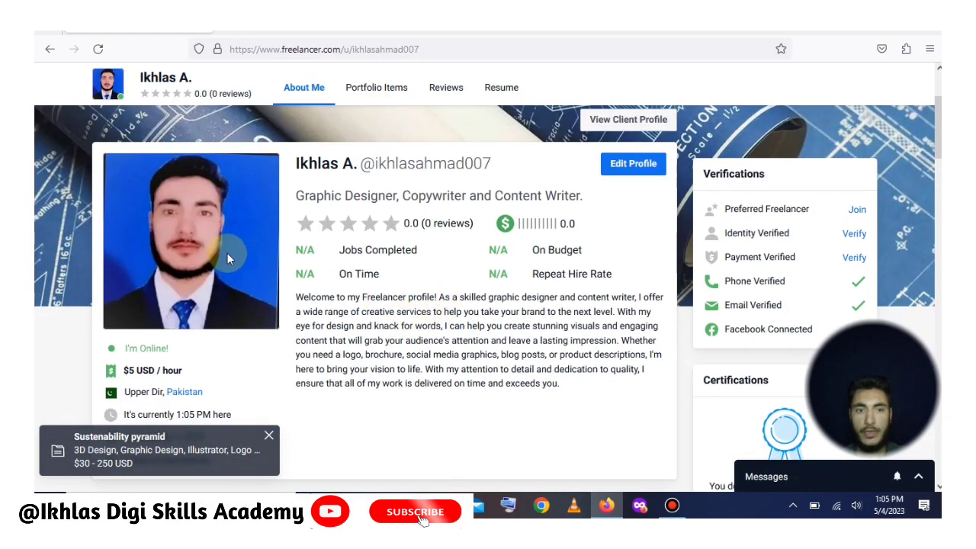
scroll(256, 266, up, 2)
scroll(263, 276, down, 2)
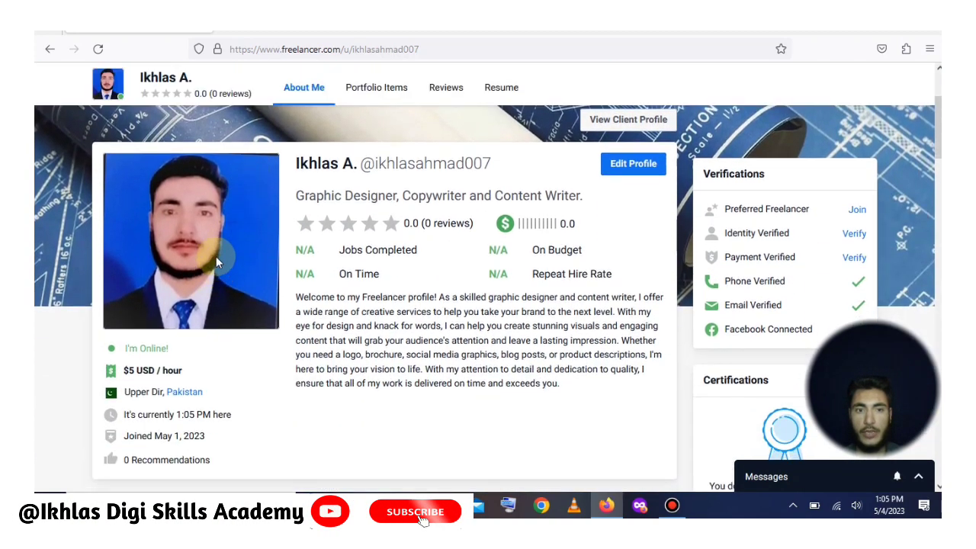
Open the profile for editing and correct the summary's ending to "exceeds yours" with the suggested grammar fix.
click(631, 164)
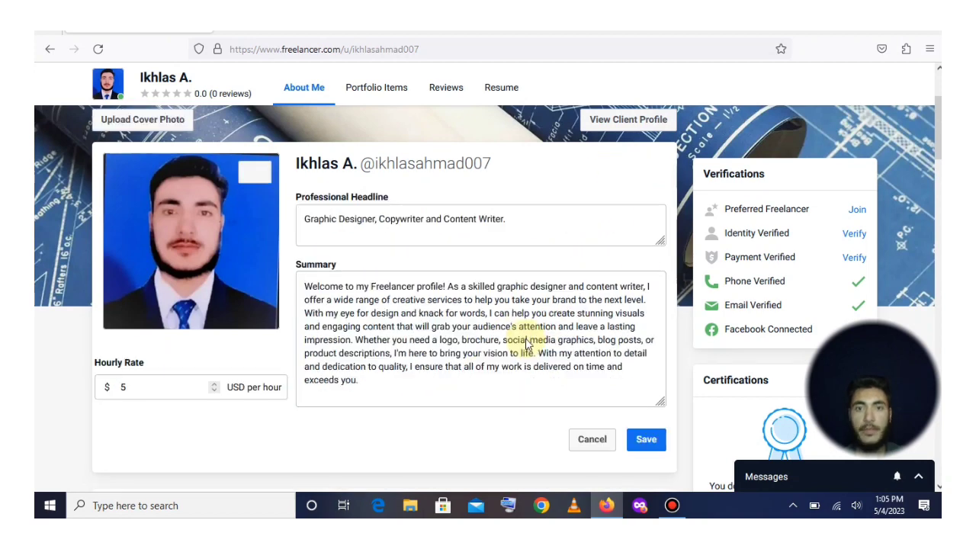
click(409, 228)
click(469, 286)
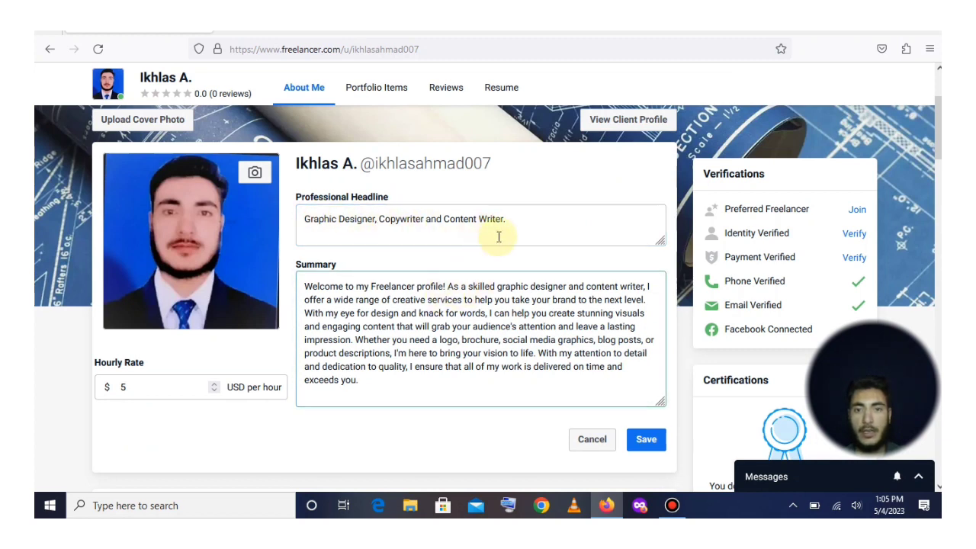
click(497, 238)
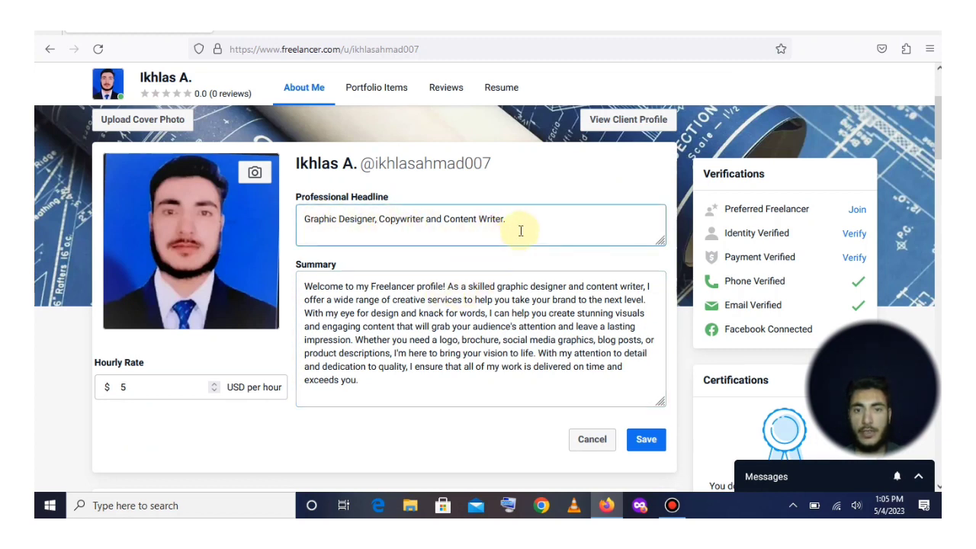
double_click(395, 223)
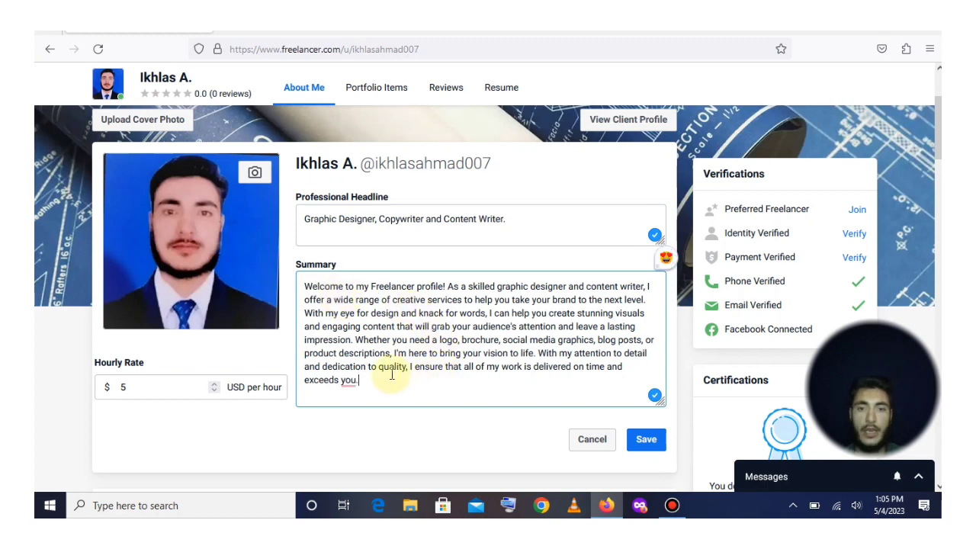
mouse_move(347, 384)
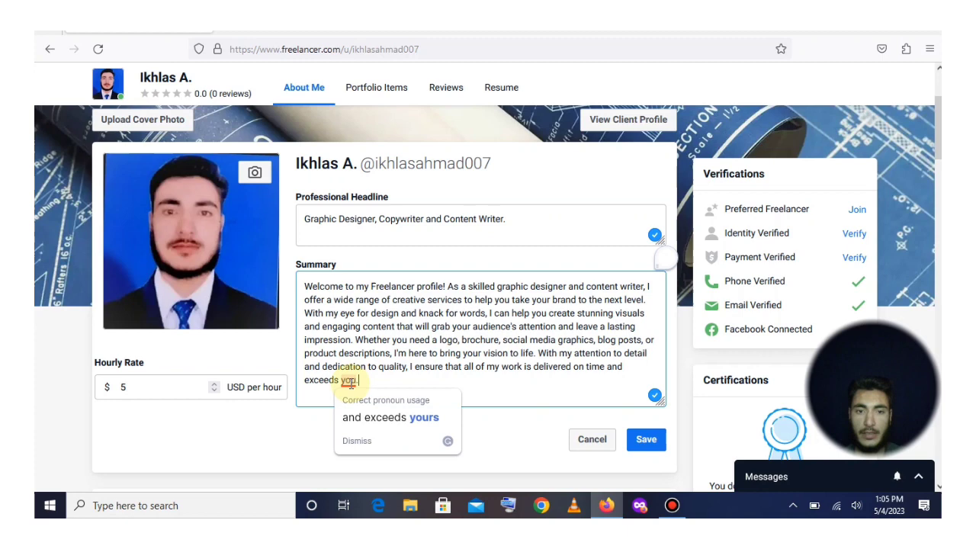
click(356, 421)
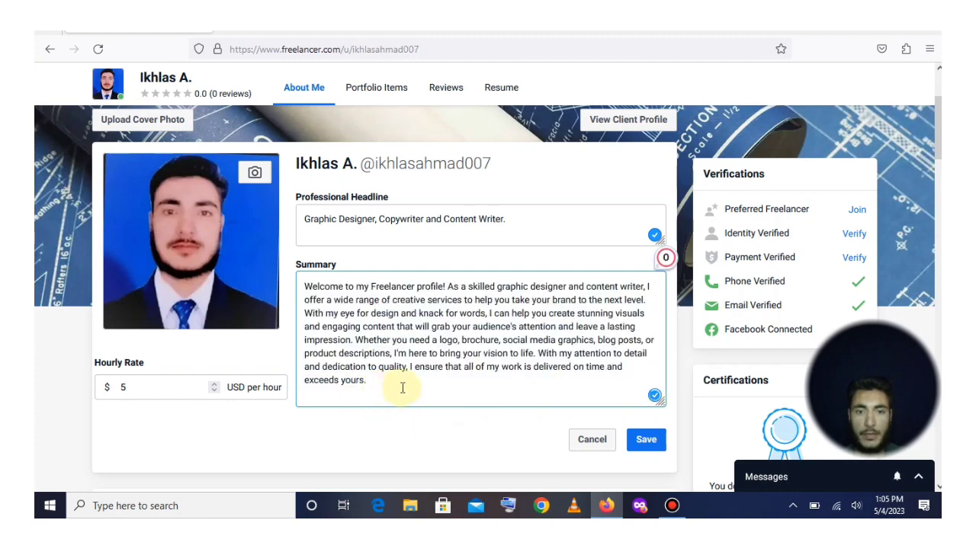
Open the profile picture for editing and set the full current photo as the profile picture.
click(255, 174)
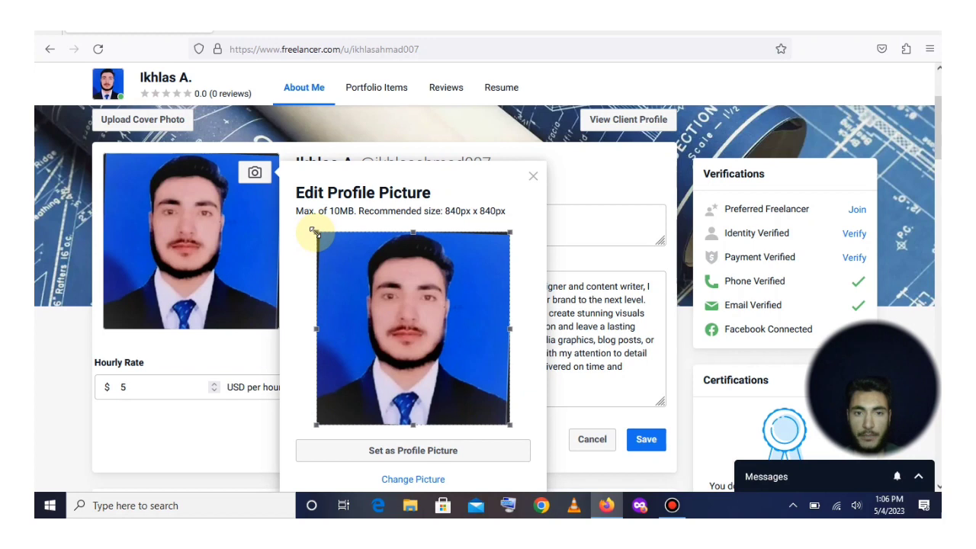
scroll(381, 312, down, 1)
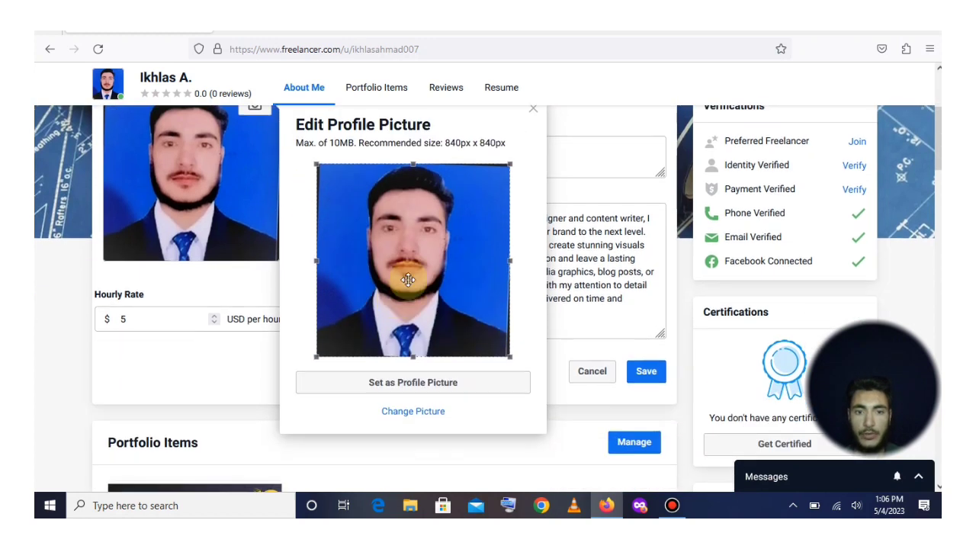
click(419, 383)
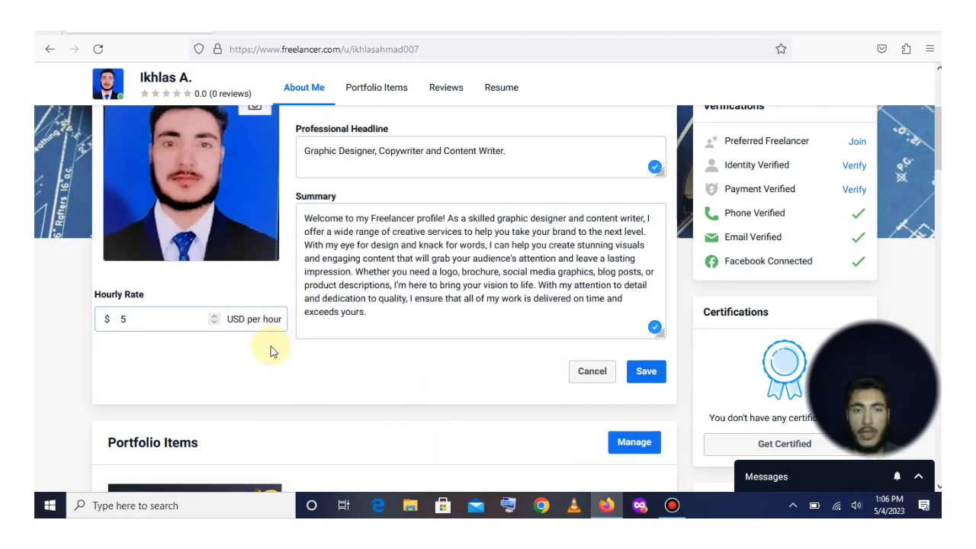
scroll(251, 351, up, 2)
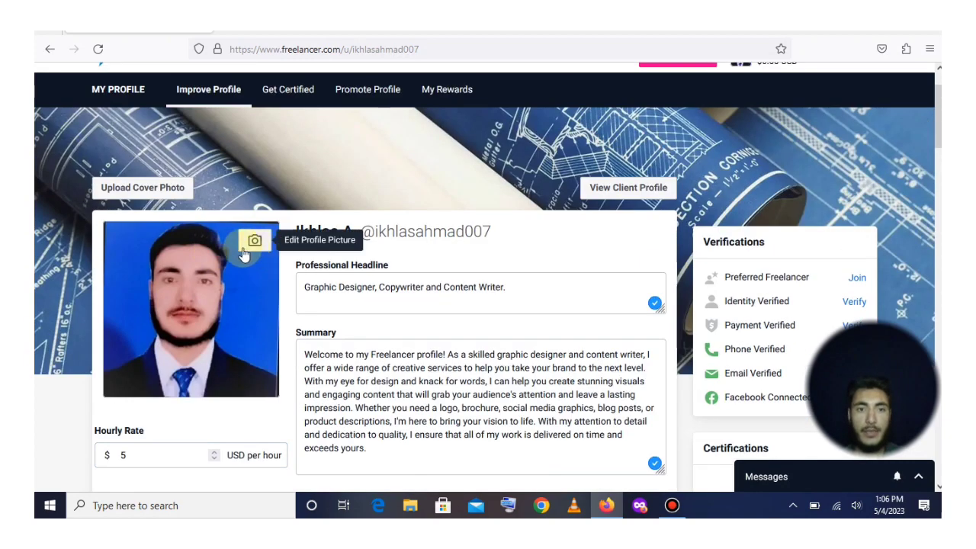
Set the hourly rate to 3 USD per hour and save the profile changes.
scroll(227, 349, down, 3)
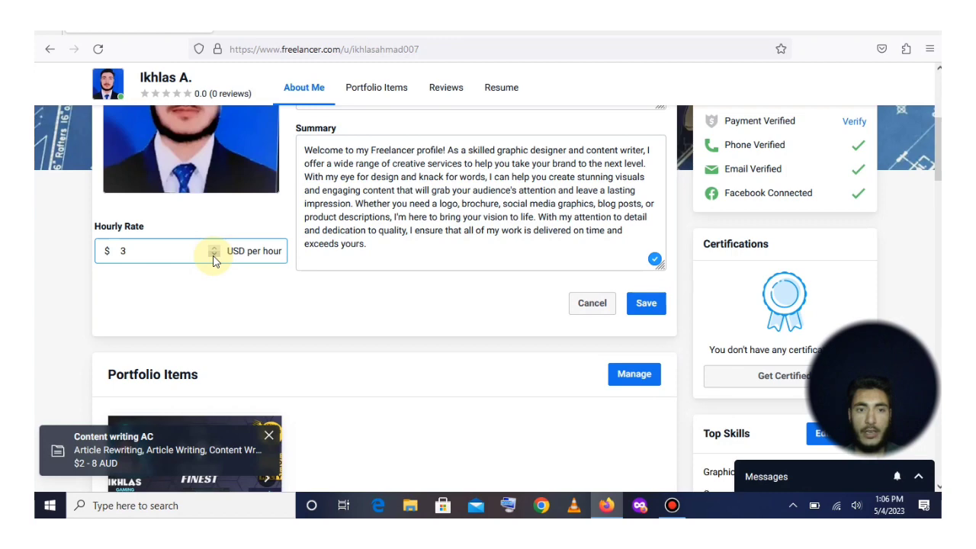
scroll(407, 303, up, 1)
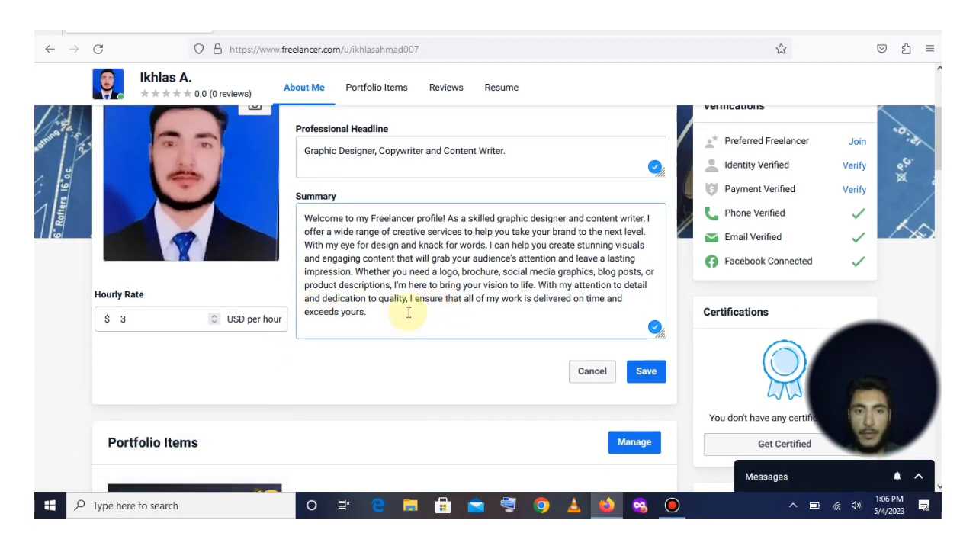
click(174, 327)
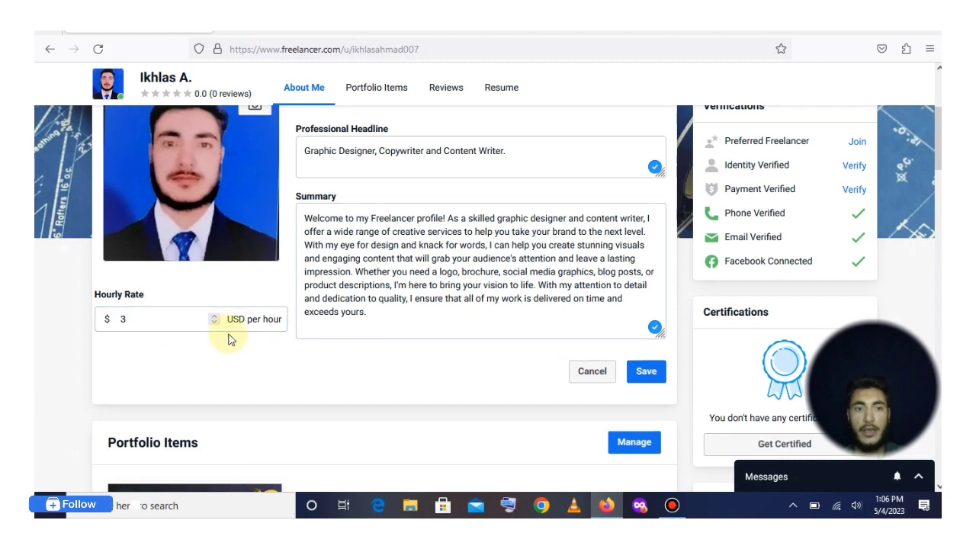
click(344, 329)
scroll(418, 353, up, 1)
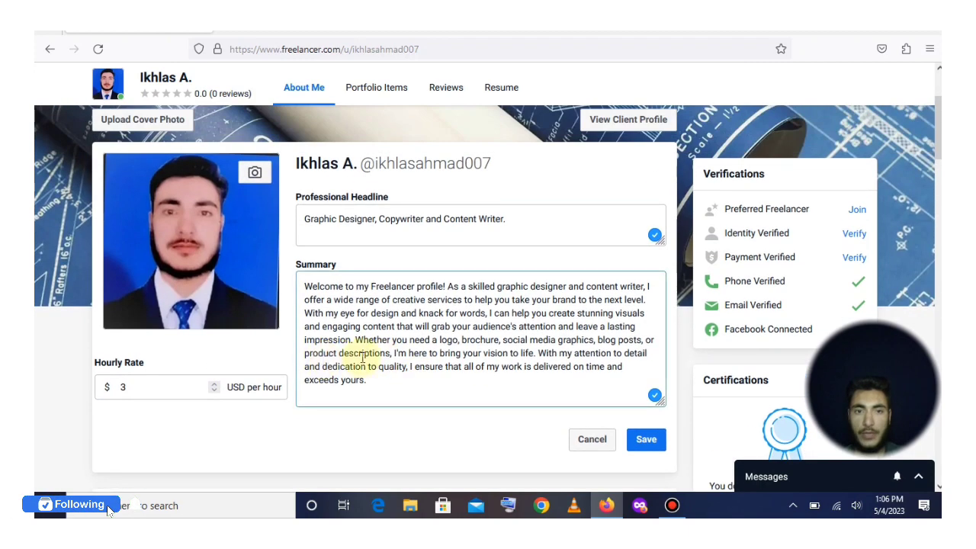
scroll(367, 362, down, 1)
click(639, 384)
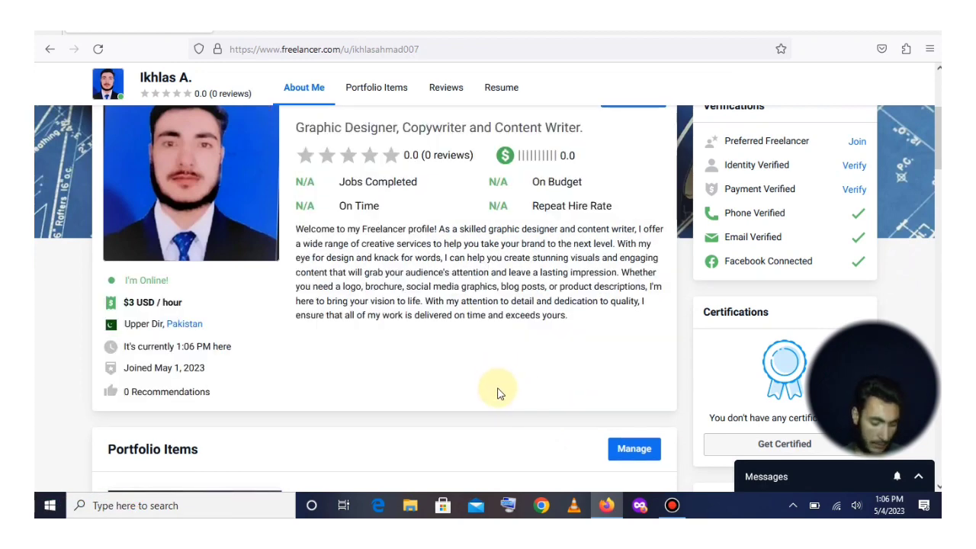
Review the saved profile's headline, summary and hourly rate, and examine the portfolio items section.
scroll(390, 294, down, 2)
scroll(458, 316, up, 1)
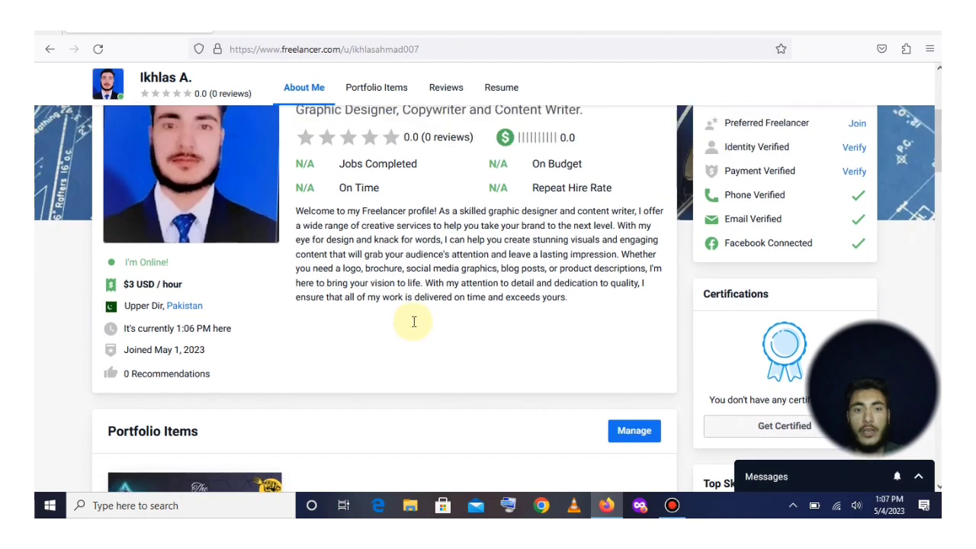
scroll(414, 322, up, 2)
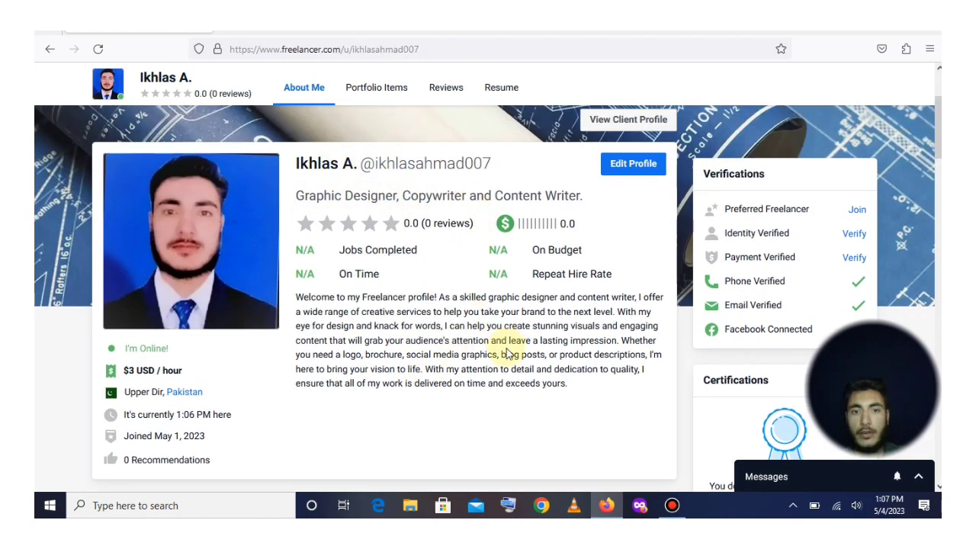
scroll(311, 371, down, 2)
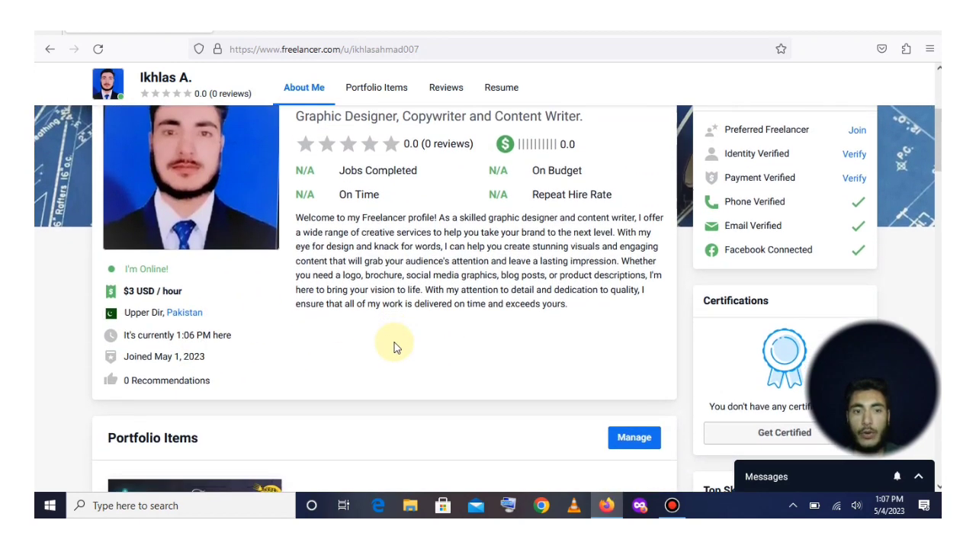
scroll(395, 347, down, 5)
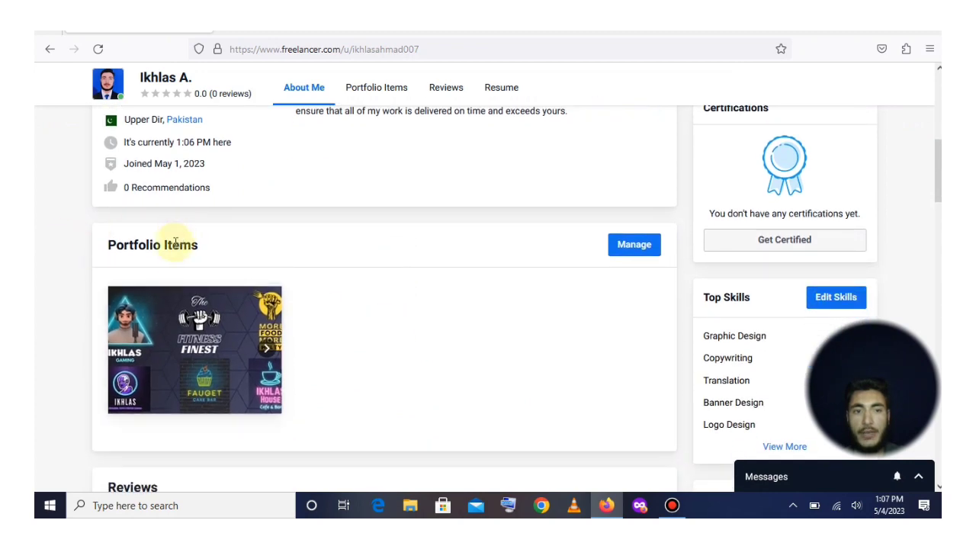
mouse_move(129, 339)
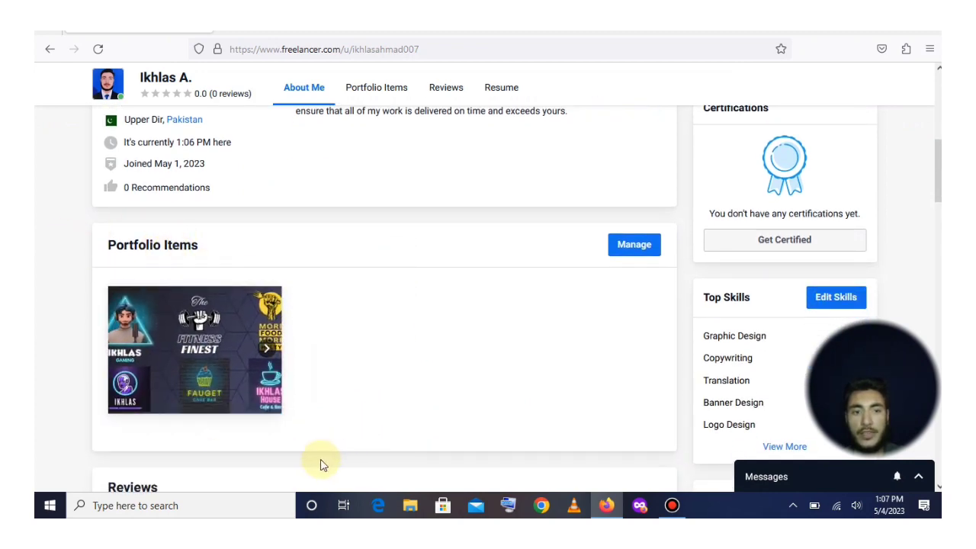
mouse_move(284, 411)
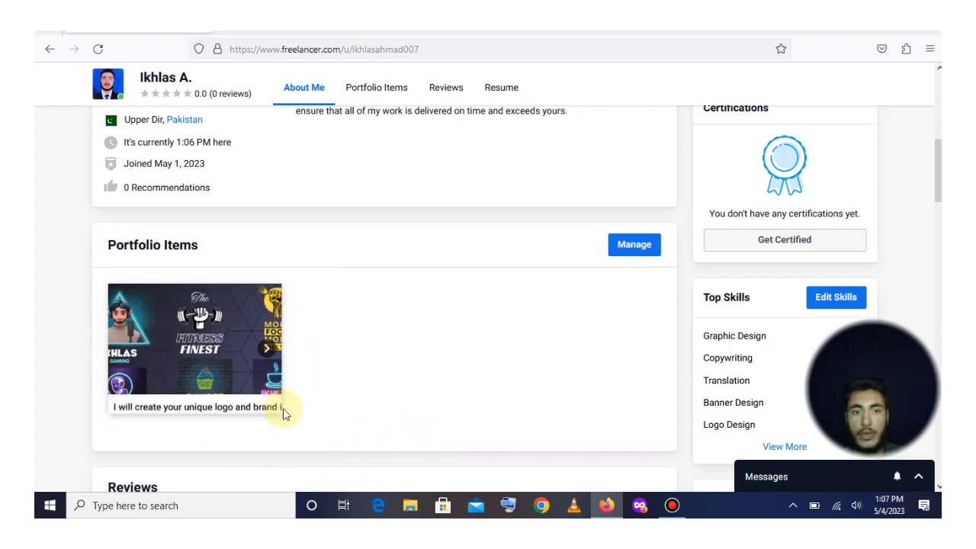
scroll(284, 412, down, 1)
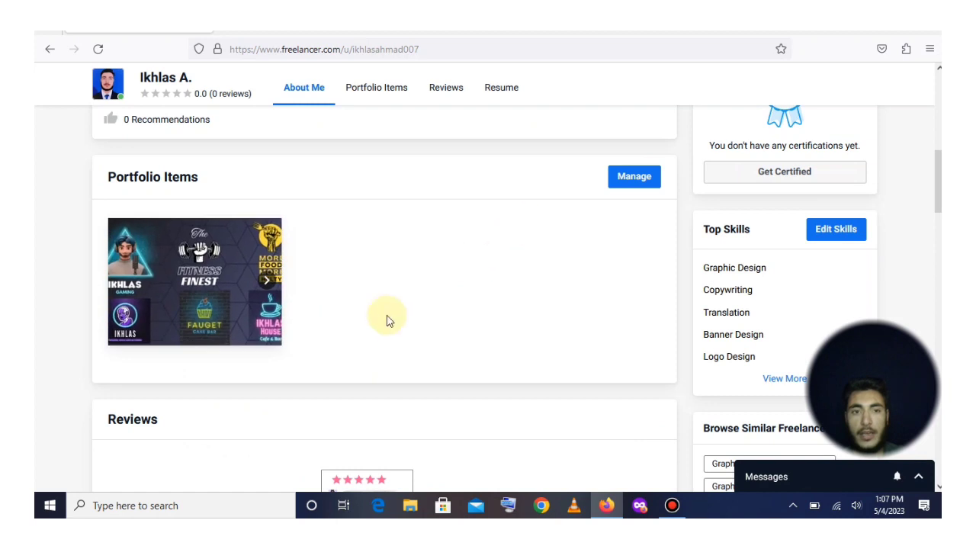
Browse the preview images of the logo and brand identity portfolio item and open its details.
click(267, 289)
click(269, 292)
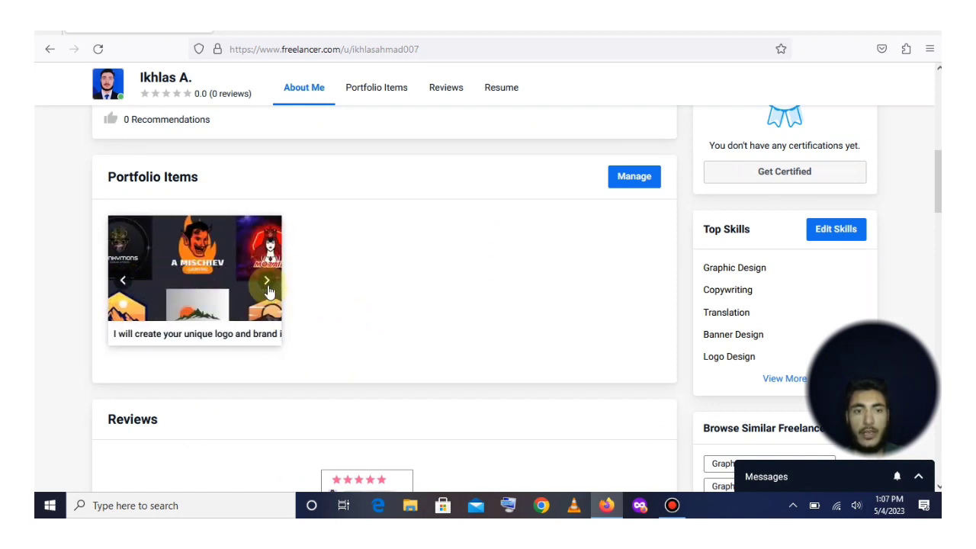
click(268, 290)
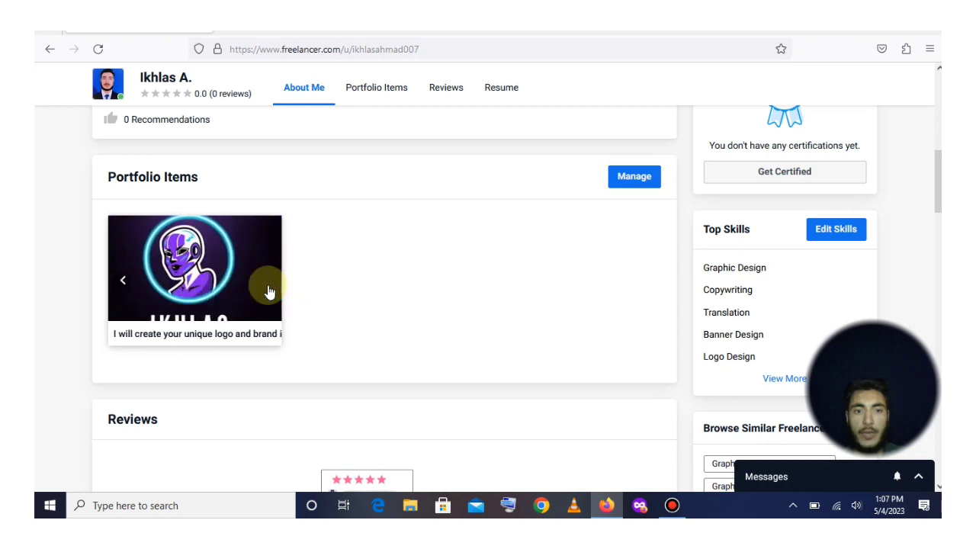
click(267, 290)
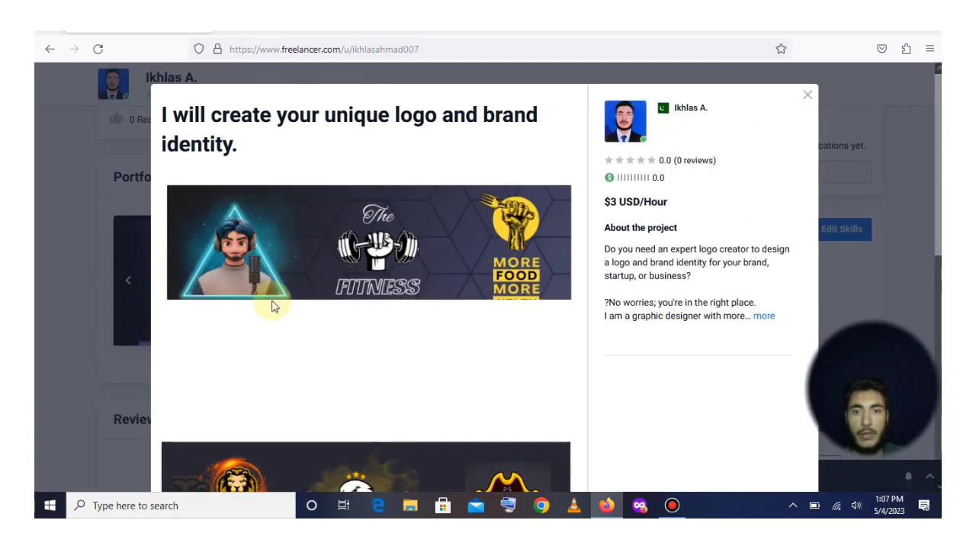
Examine the portfolio item's logo images, expand its full project description and close the details.
scroll(387, 273, down, 10)
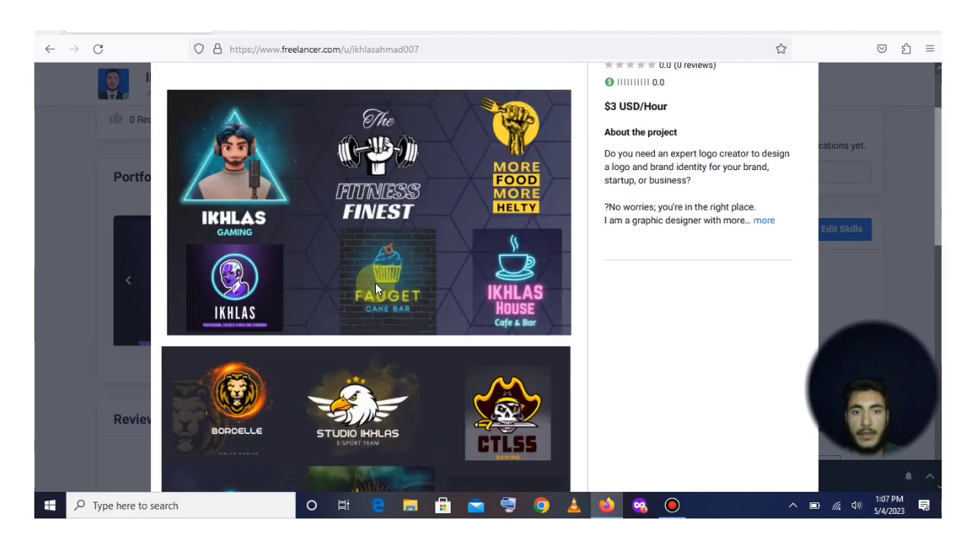
scroll(376, 292, down, 2)
scroll(201, 163, up, 12)
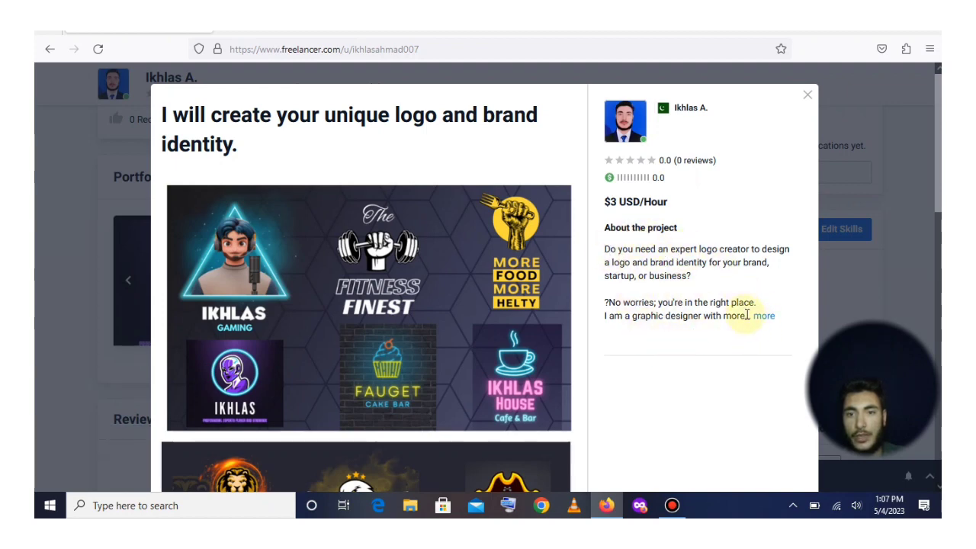
click(761, 319)
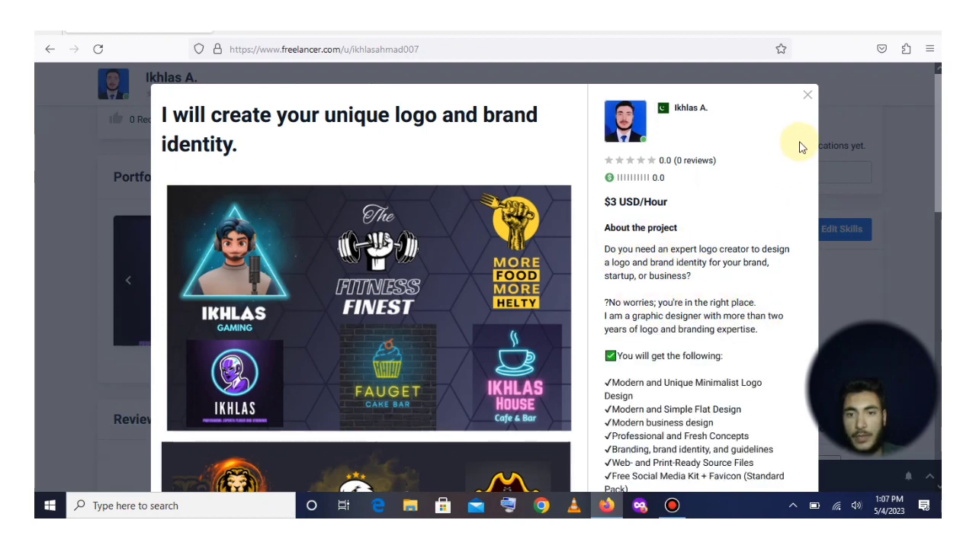
click(808, 97)
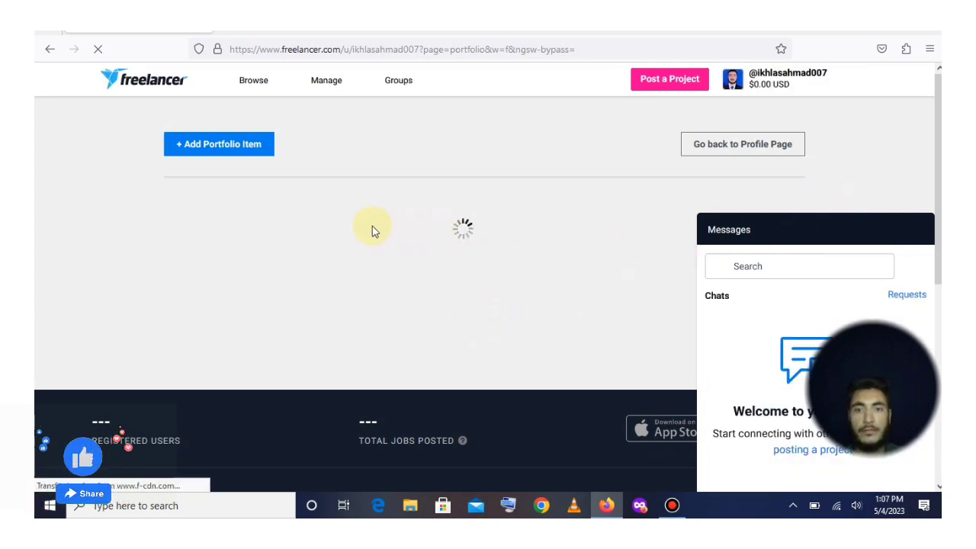
Go to the portfolio management page and collapse the messages window.
click(918, 228)
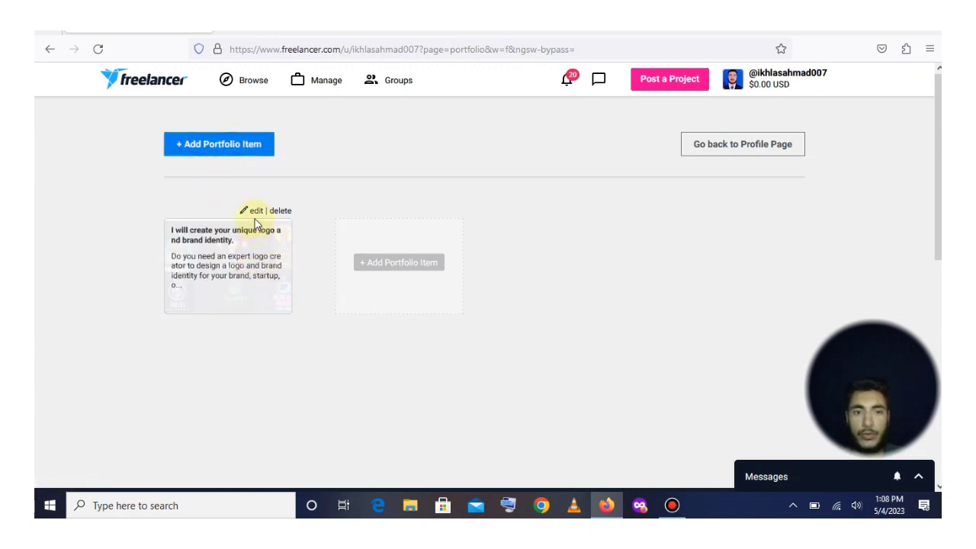
Open the logo and brand identity portfolio item for editing and review its title, description and uploaded images.
click(278, 284)
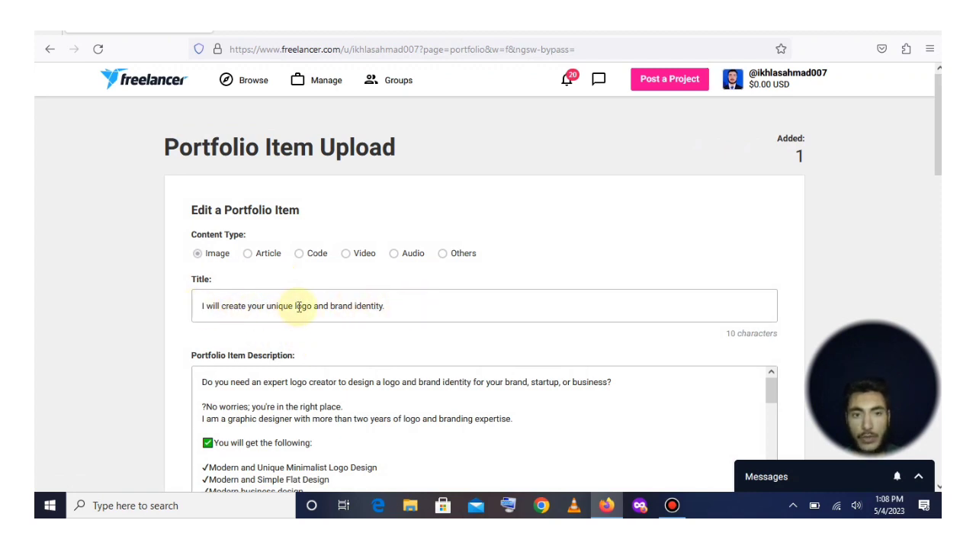
click(396, 307)
triple_click(395, 306)
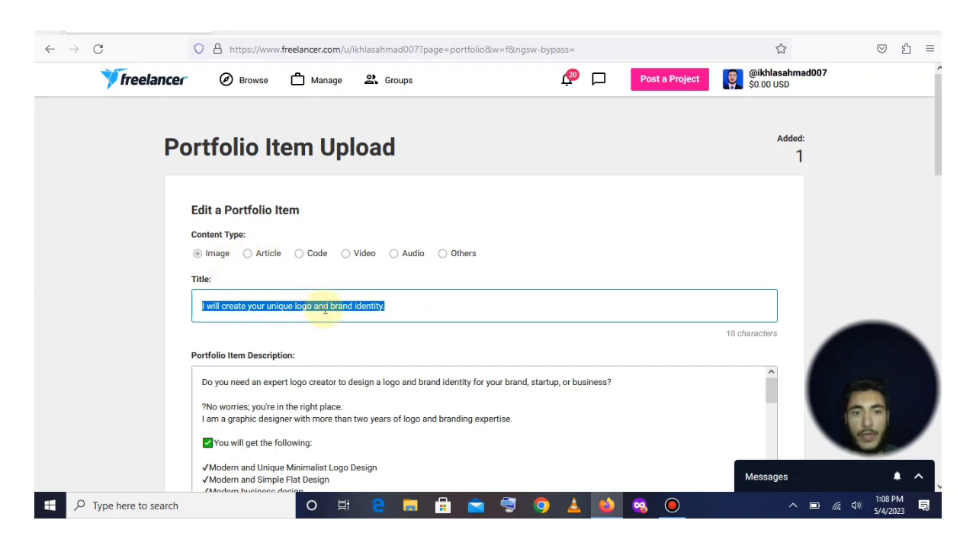
click(392, 288)
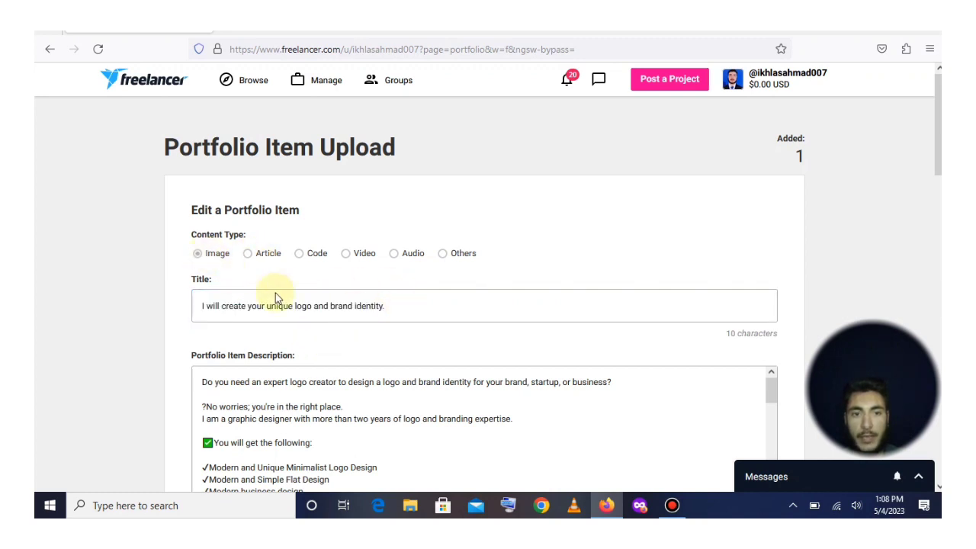
scroll(370, 332, down, 2)
scroll(368, 350, down, 6)
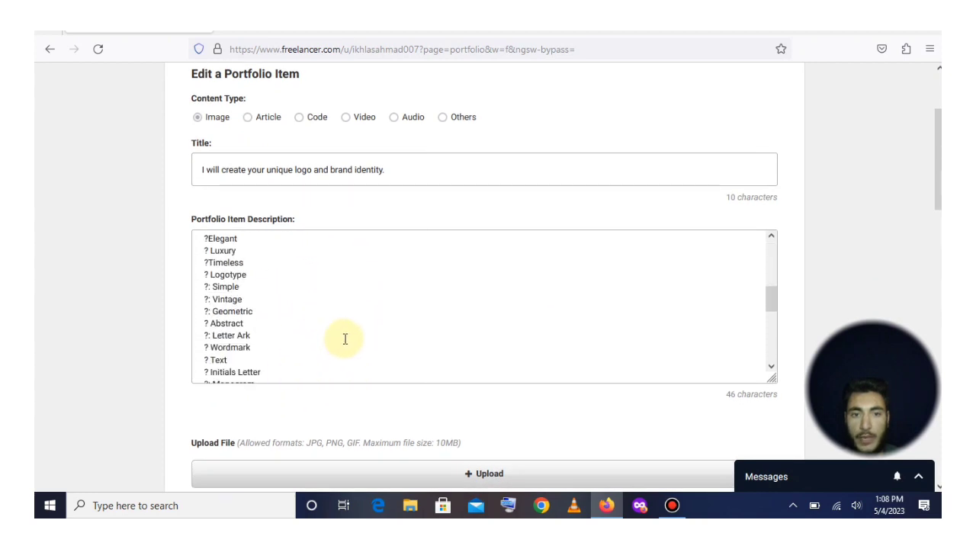
scroll(130, 328, down, 2)
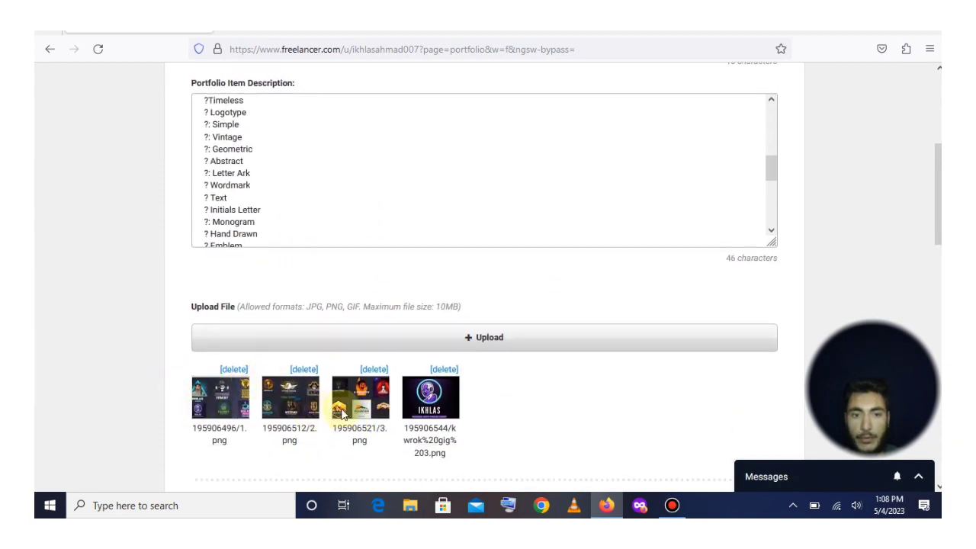
scroll(286, 372, up, 4)
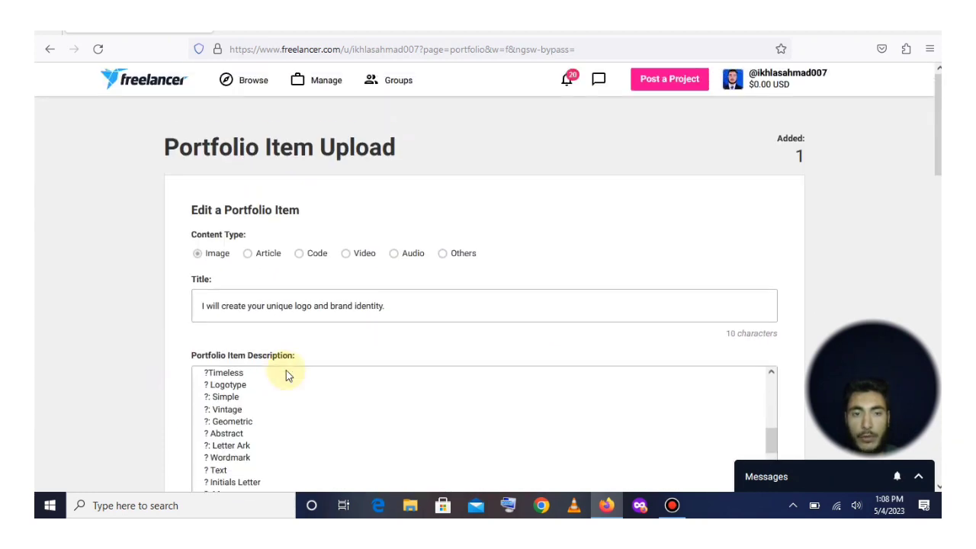
scroll(286, 370, up, 2)
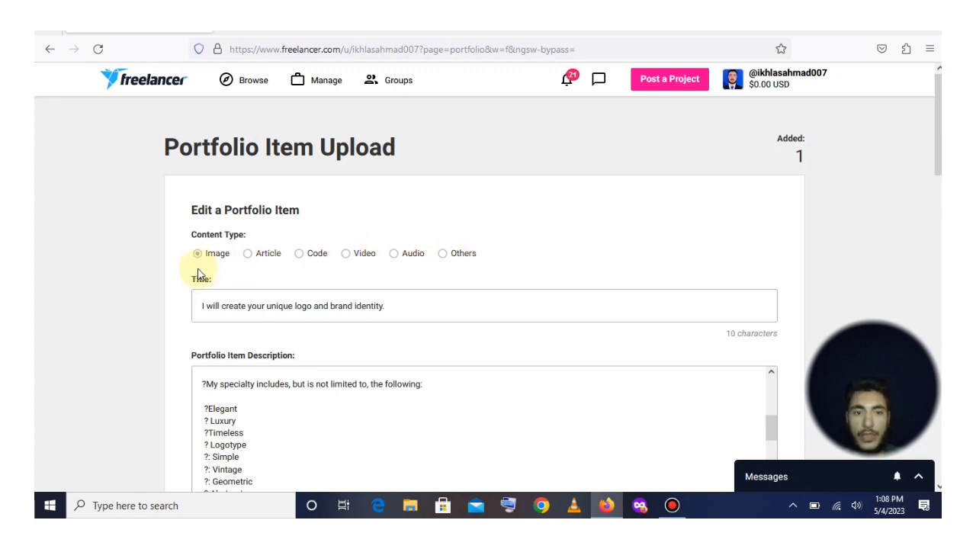
Read through the portfolio item's description from its introduction to the specialties list, dismissing the project notification.
scroll(301, 384, up, 5)
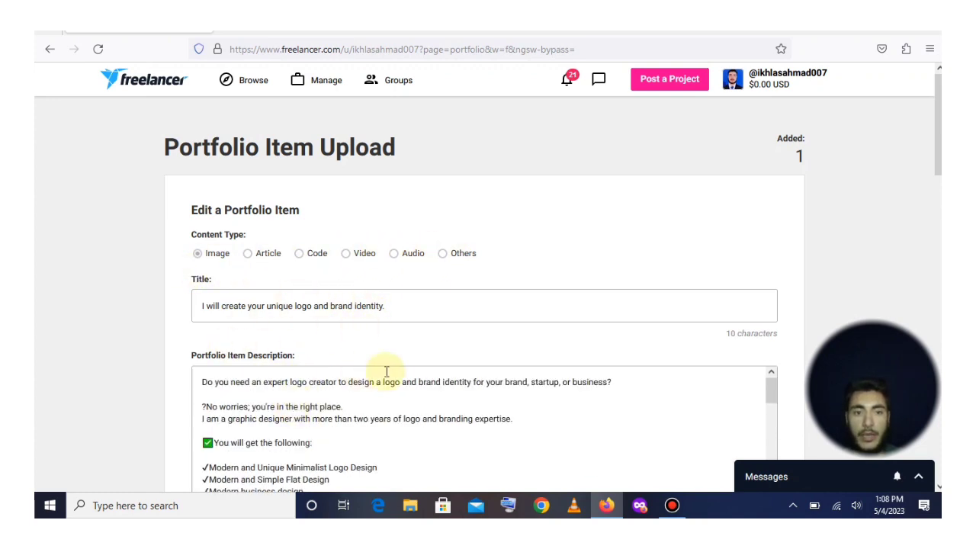
scroll(39, 406, down, 3)
scroll(273, 314, up, 2)
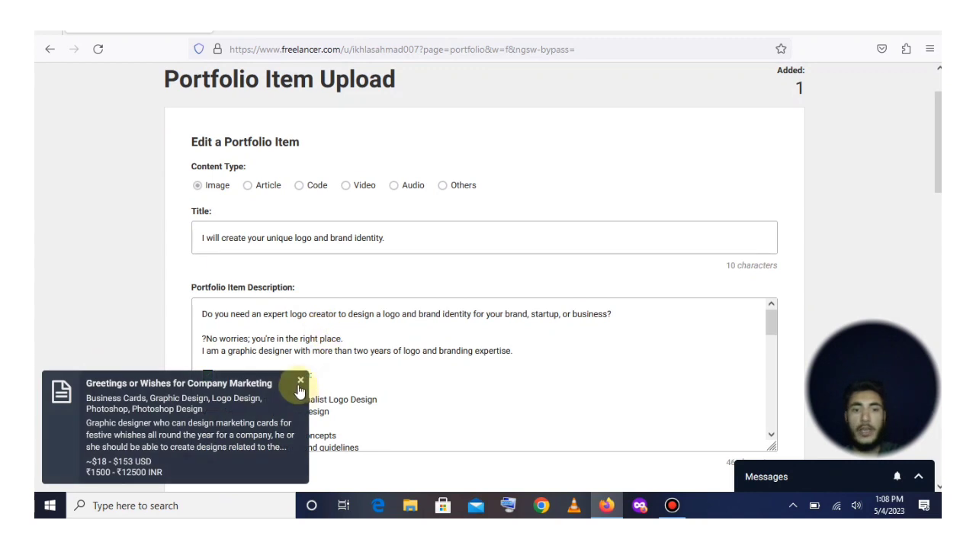
click(302, 381)
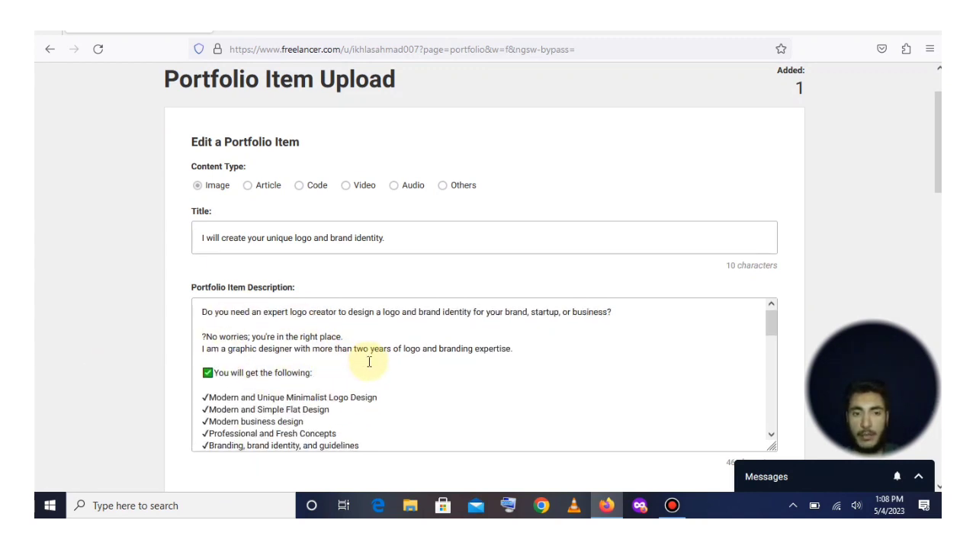
scroll(335, 358, down, 2)
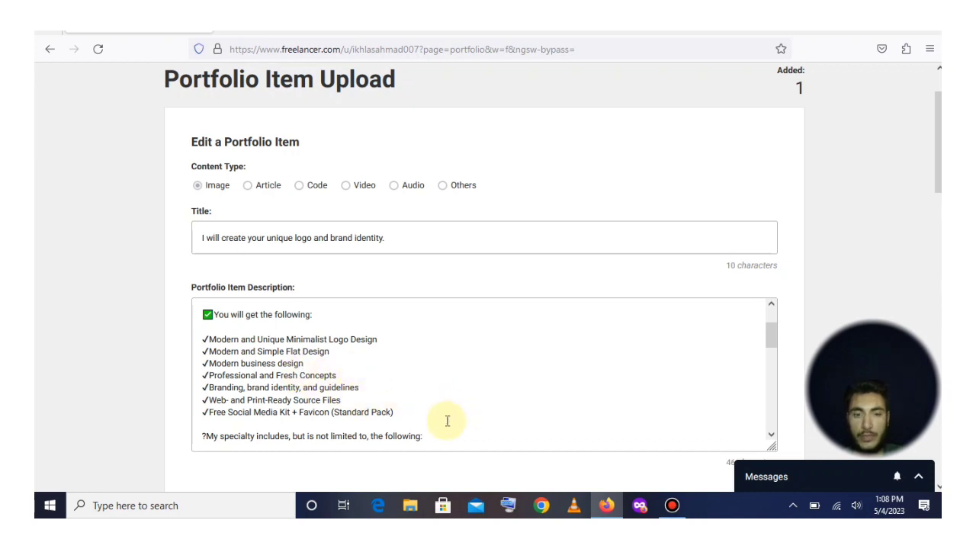
scroll(420, 388, down, 2)
scroll(341, 381, up, 1)
scroll(340, 381, up, 3)
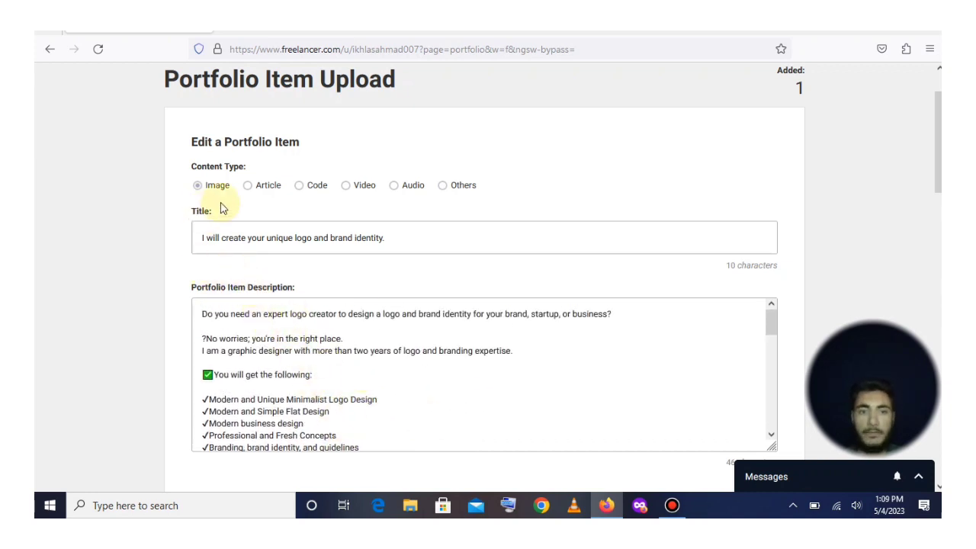
scroll(386, 274, down, 1)
scroll(398, 328, down, 6)
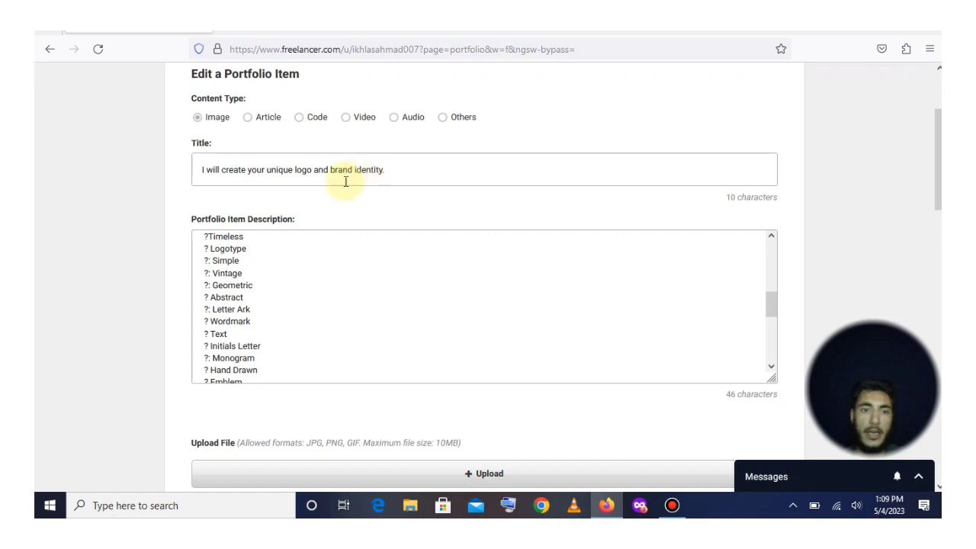
scroll(412, 213, down, 1)
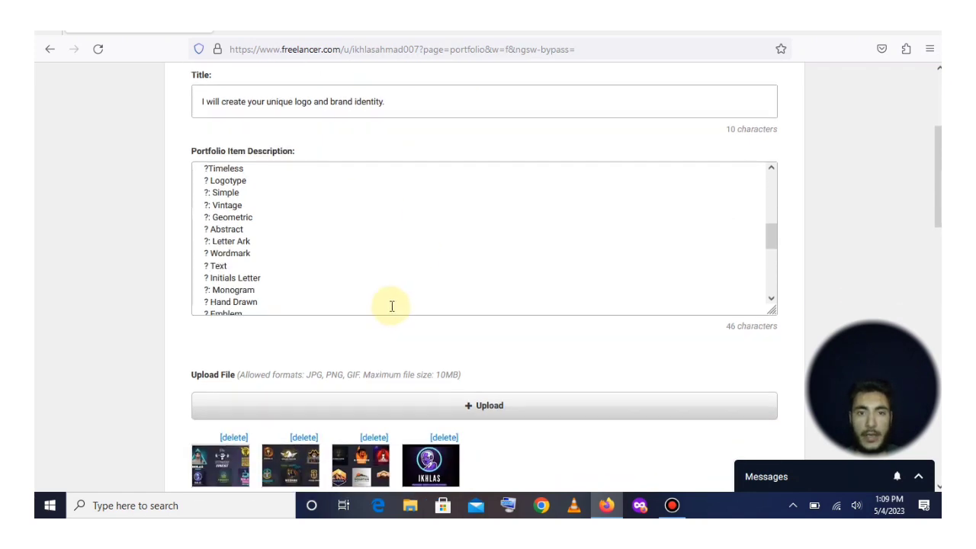
scroll(392, 305, down, 3)
click(460, 419)
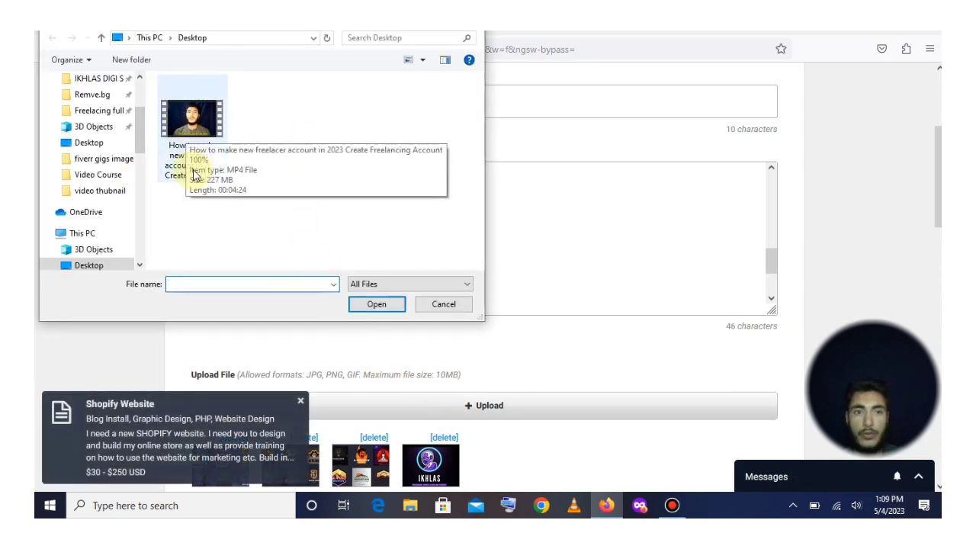
click(444, 304)
scroll(427, 267, up, 10)
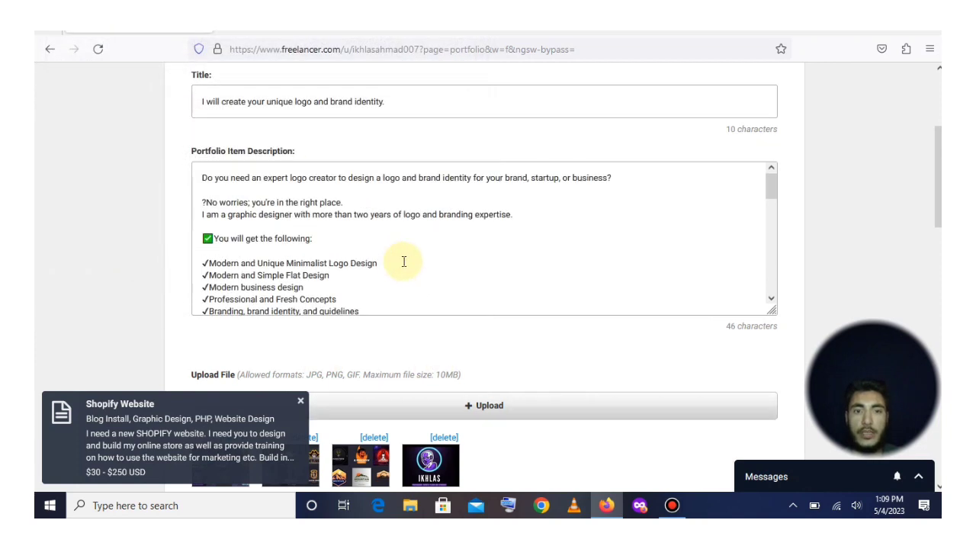
scroll(242, 180, up, 3)
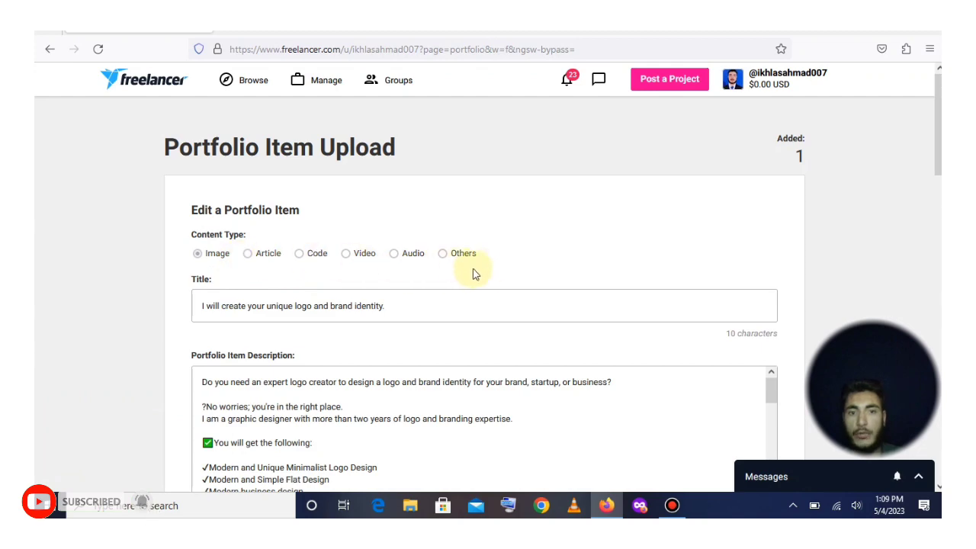
Add the skills Banner Design, Brochure Design, Business Cards and Canva to the portfolio item.
scroll(351, 260, down, 4)
scroll(454, 305, down, 3)
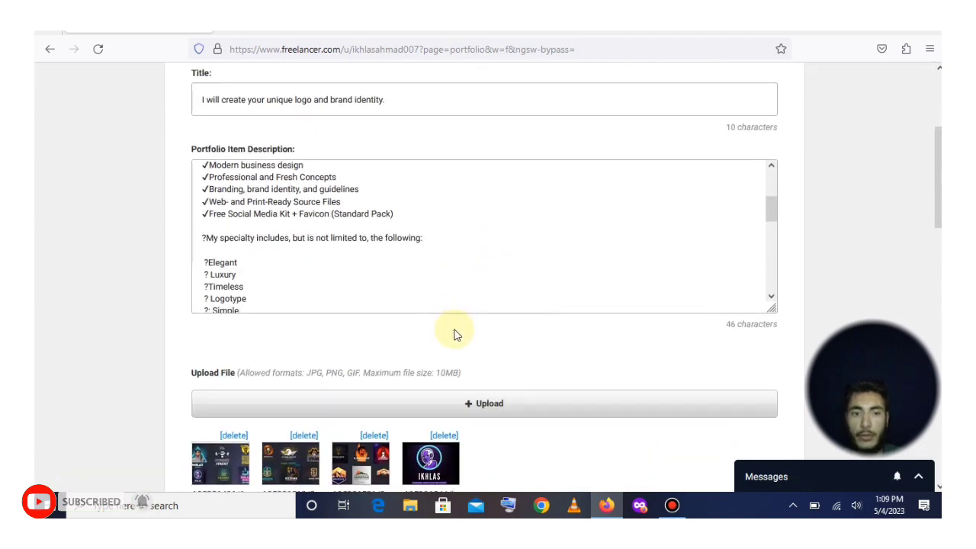
scroll(453, 335, down, 5)
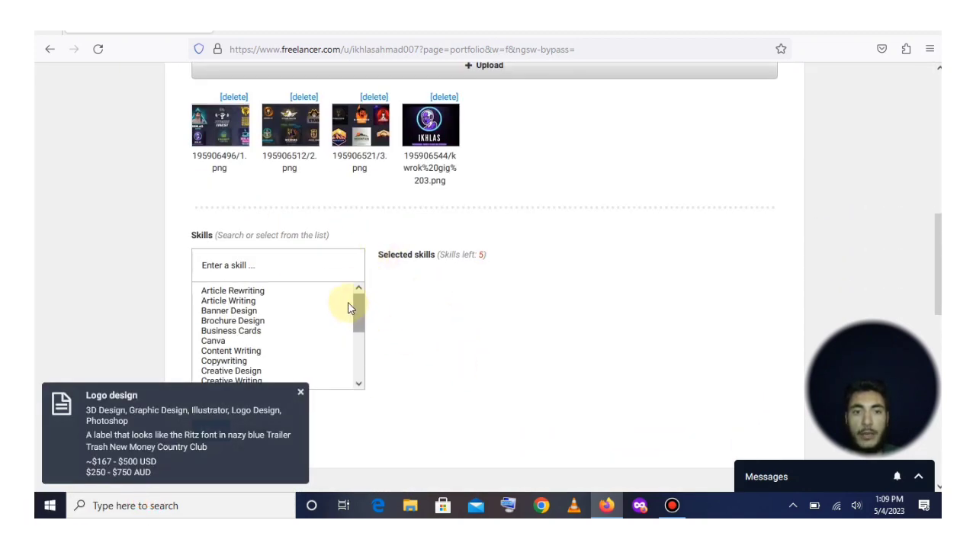
scroll(457, 312, down, 2)
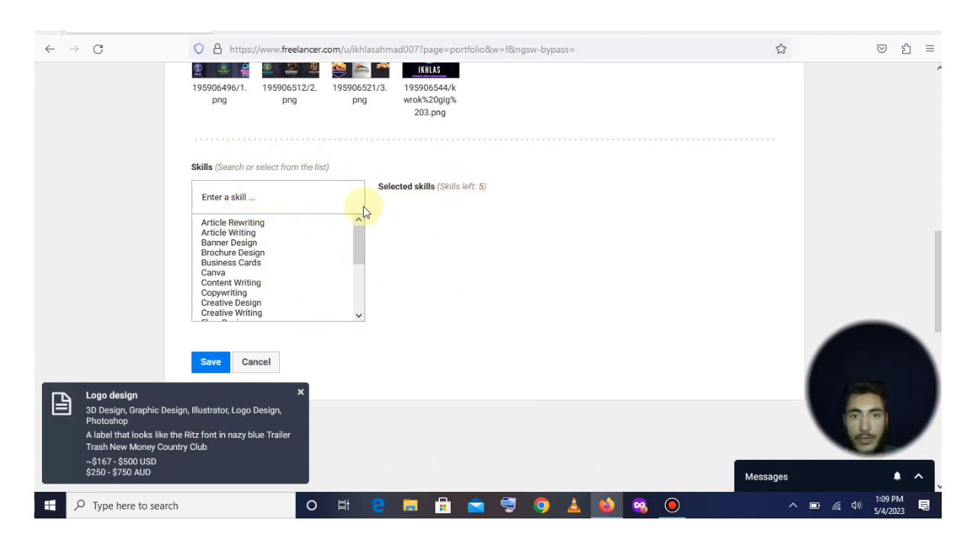
scroll(254, 261, up, 2)
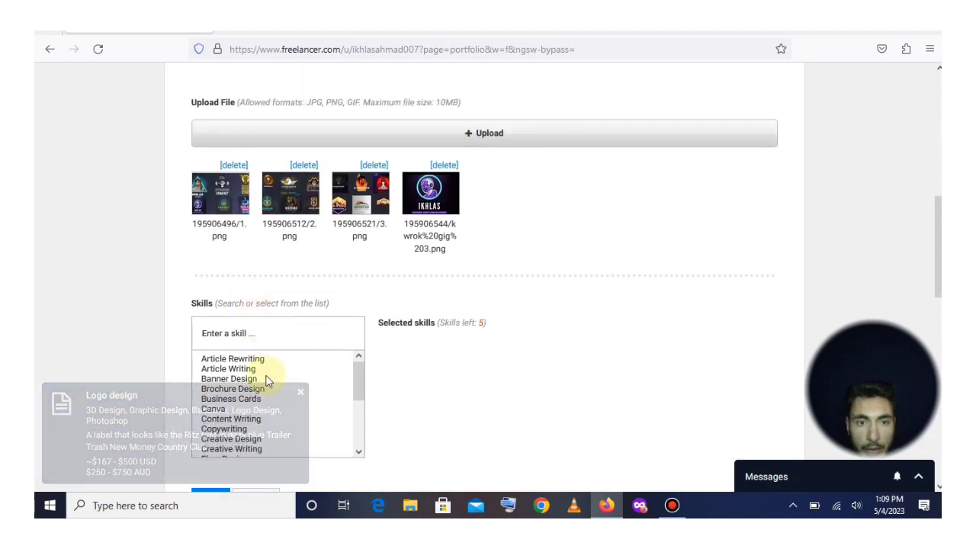
click(227, 380)
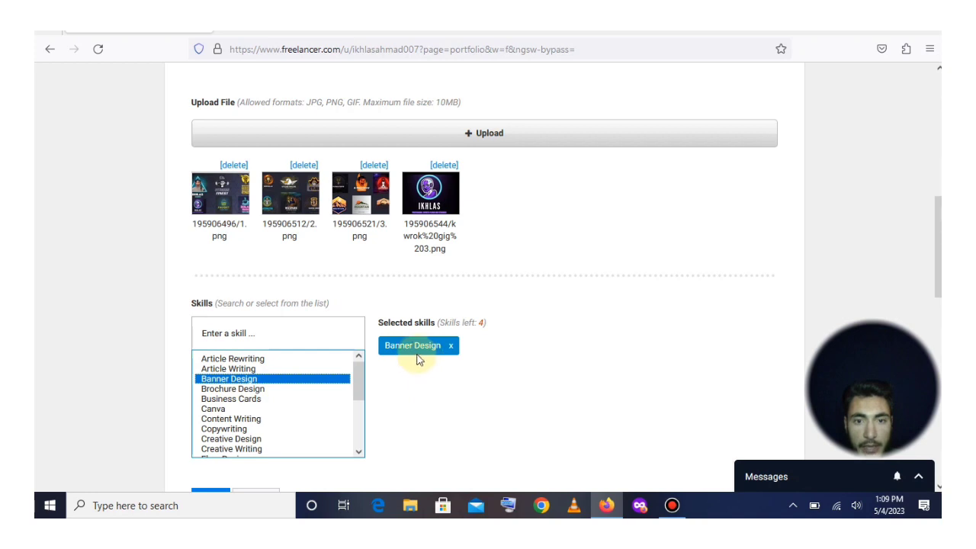
click(221, 390)
click(236, 400)
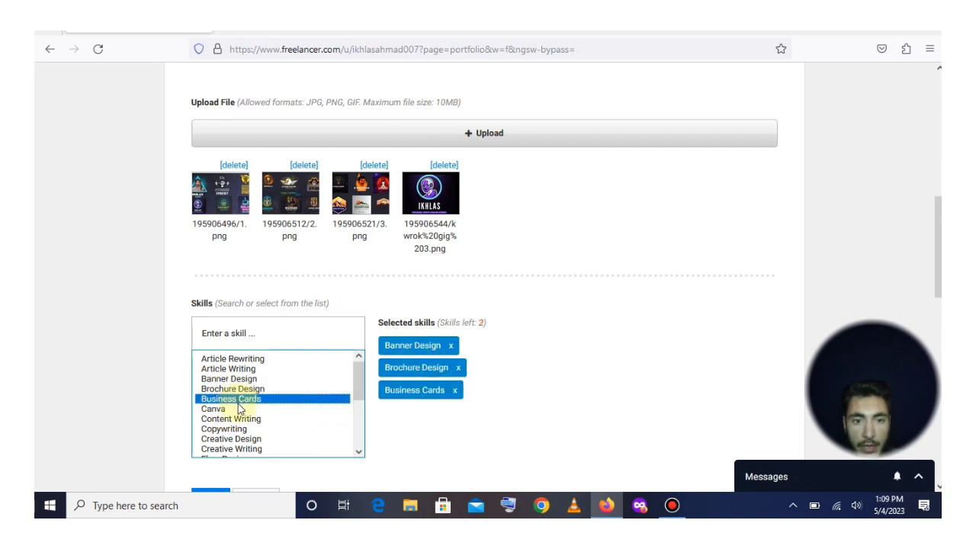
click(228, 409)
Add the Logo Design skill to the portfolio item and replace the Canva skill with Icon Design.
scroll(258, 396, up, 2)
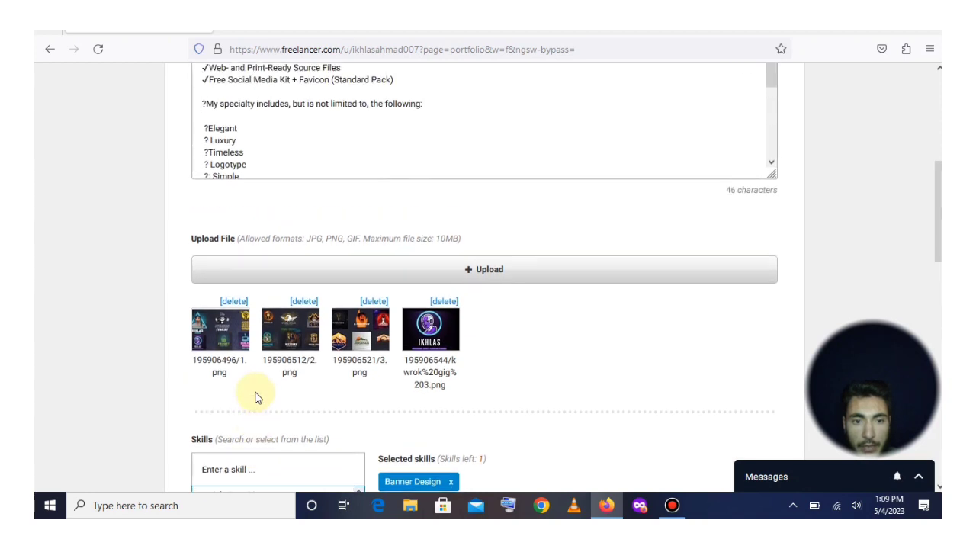
scroll(146, 368, down, 3)
scroll(238, 298, down, 2)
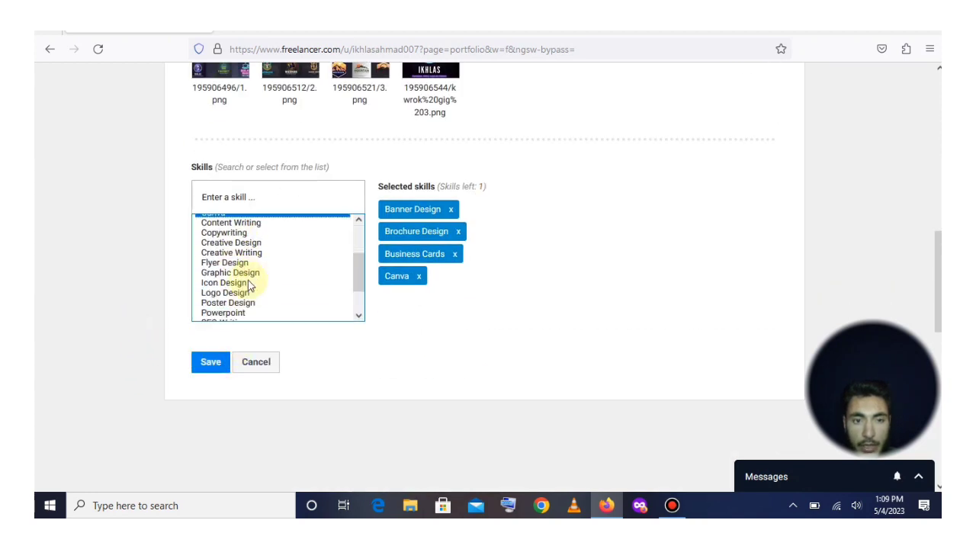
click(228, 295)
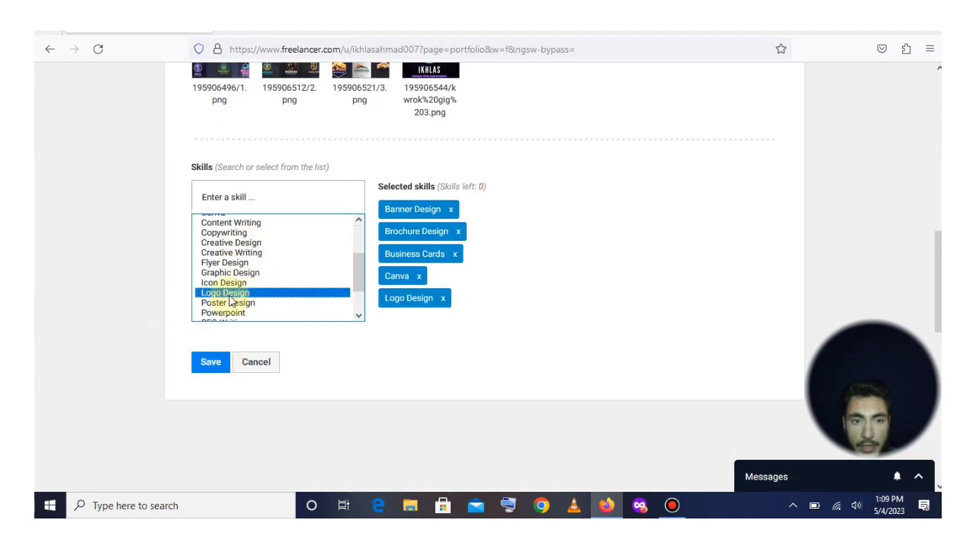
click(238, 283)
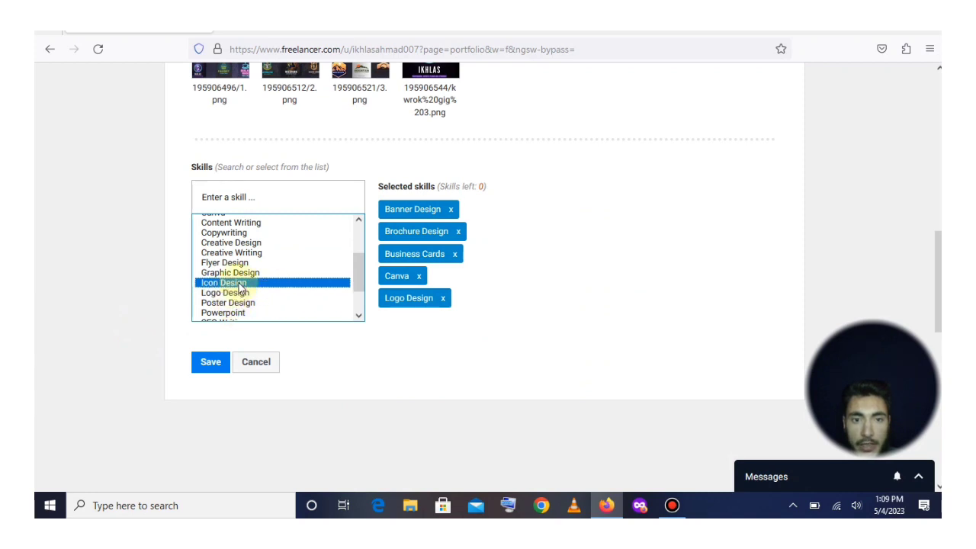
click(419, 276)
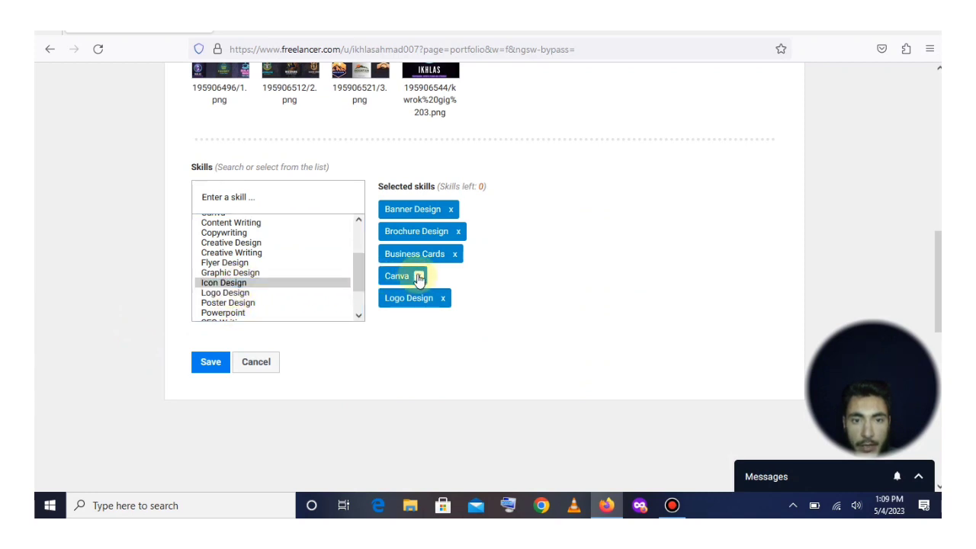
click(233, 284)
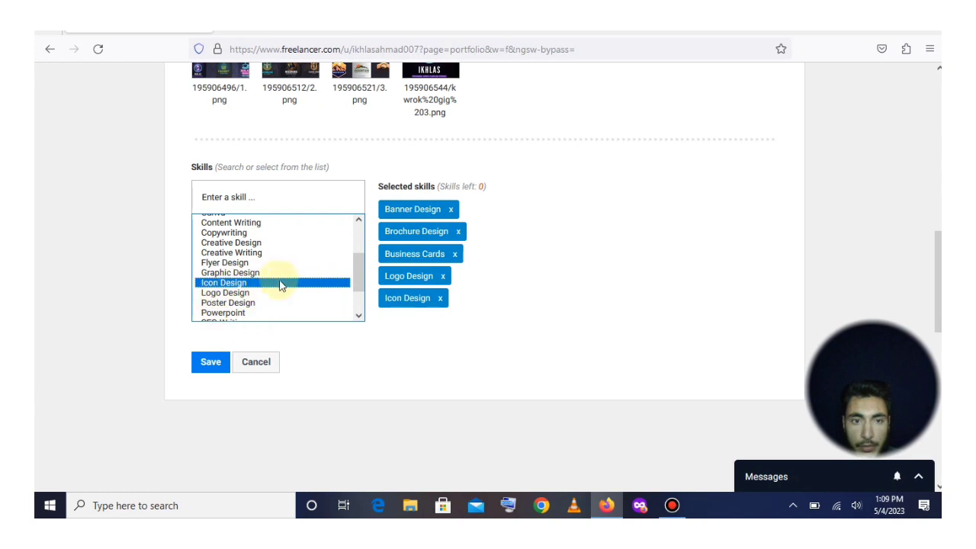
Save the edited portfolio item with its selected skills.
scroll(244, 276, down, 2)
scroll(246, 278, down, 2)
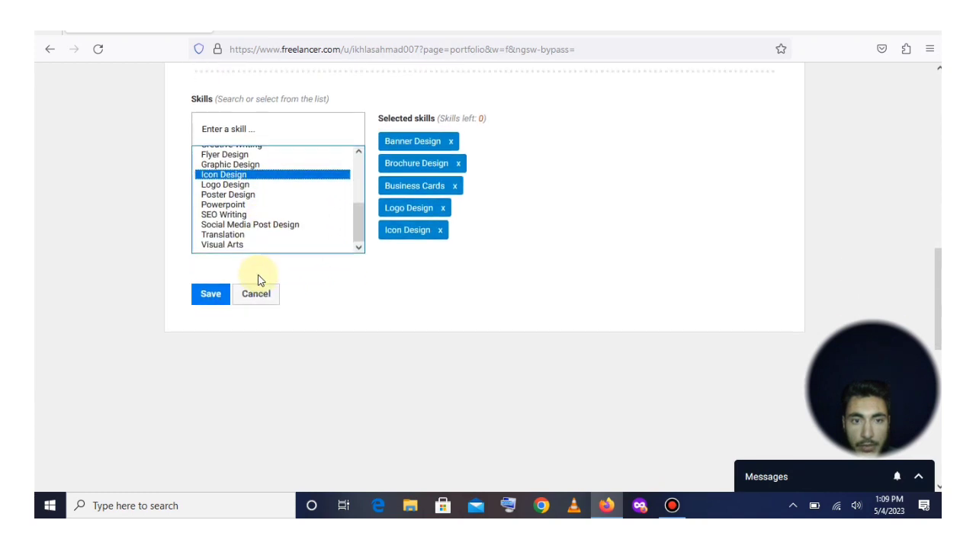
click(212, 295)
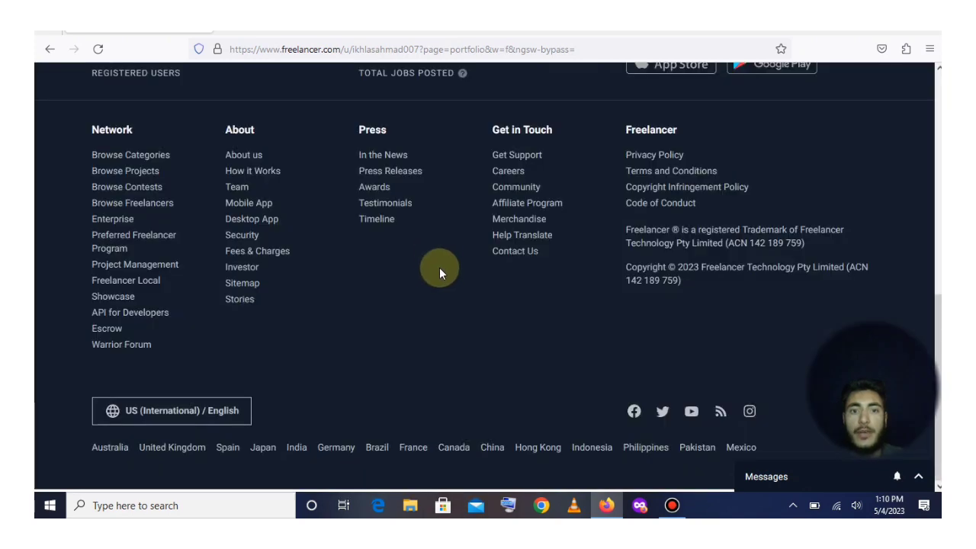
Check the saved item in the portfolio list and return to the profile page.
scroll(498, 297, up, 10)
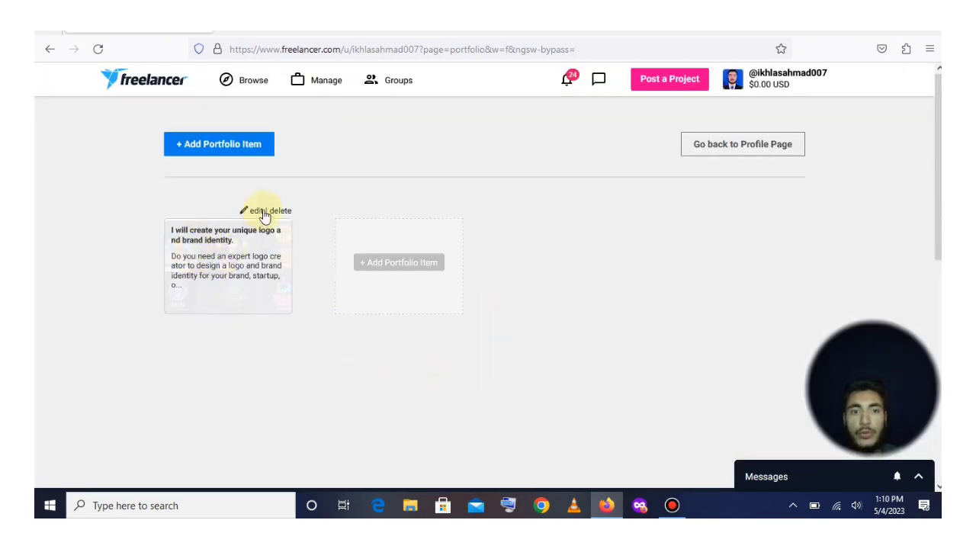
scroll(320, 228, down, 10)
scroll(277, 267, up, 10)
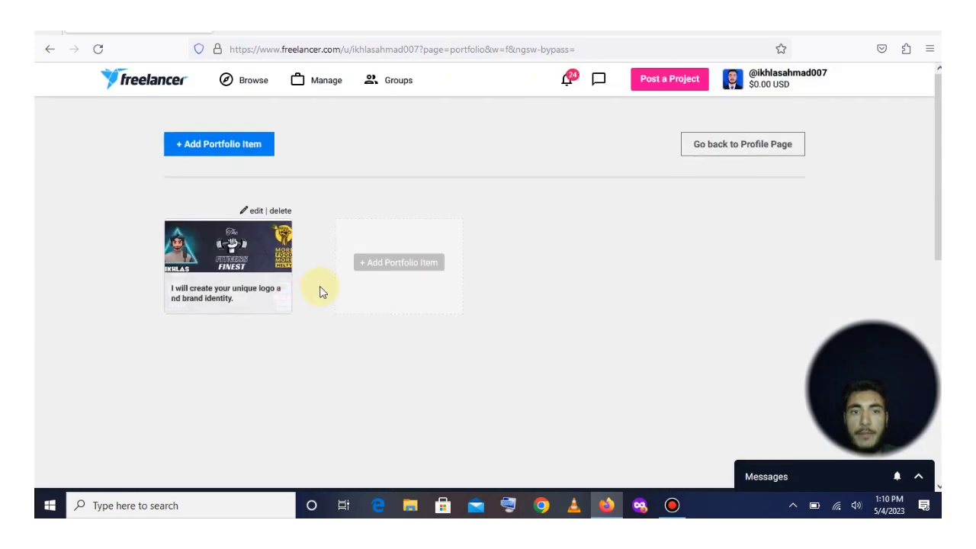
click(751, 153)
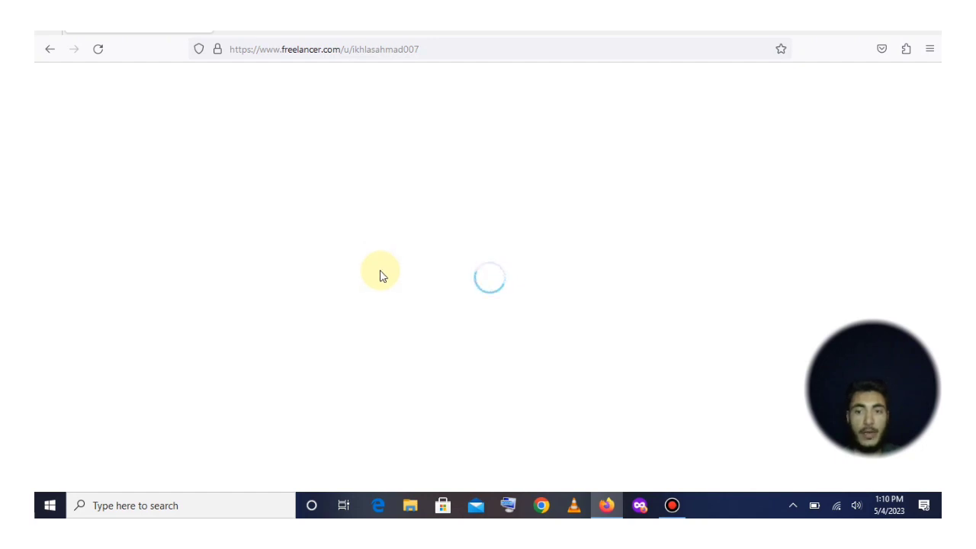
scroll(240, 237, down, 2)
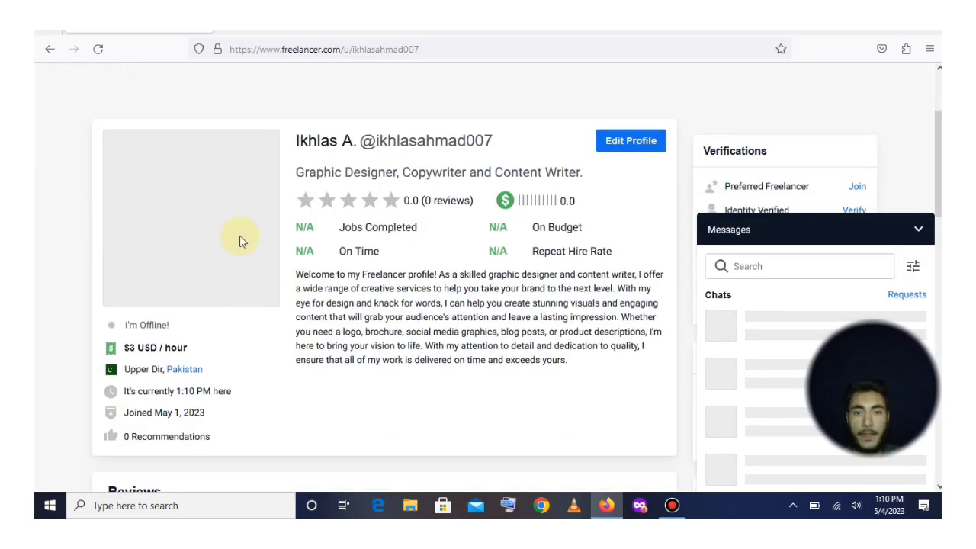
Review the profile page from the summary to the experience section, browsing through the portfolio item's images.
scroll(447, 282, down, 2)
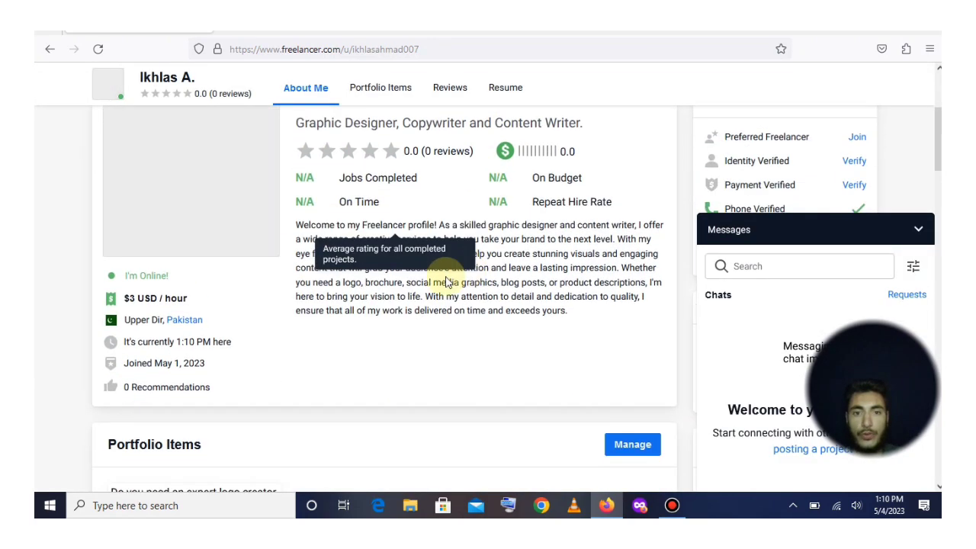
scroll(448, 282, down, 5)
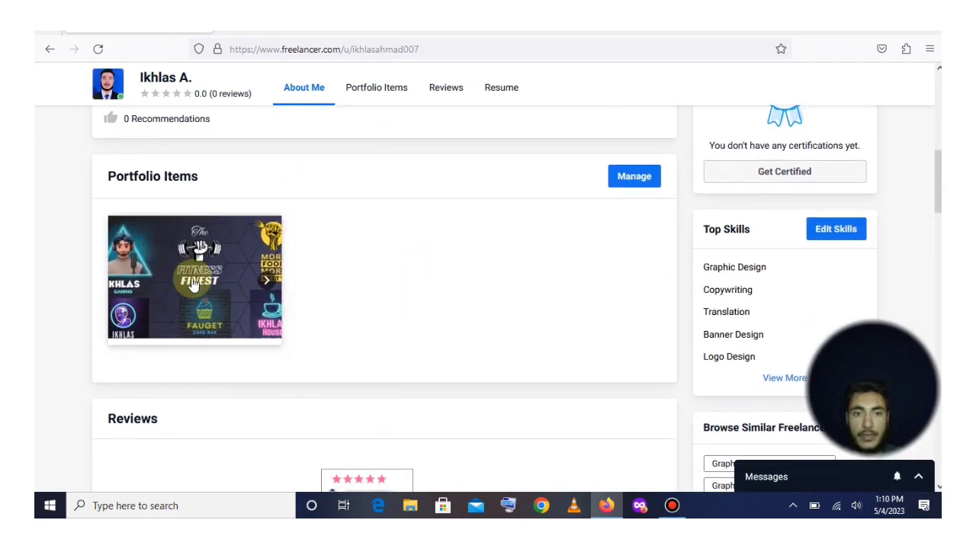
click(266, 280)
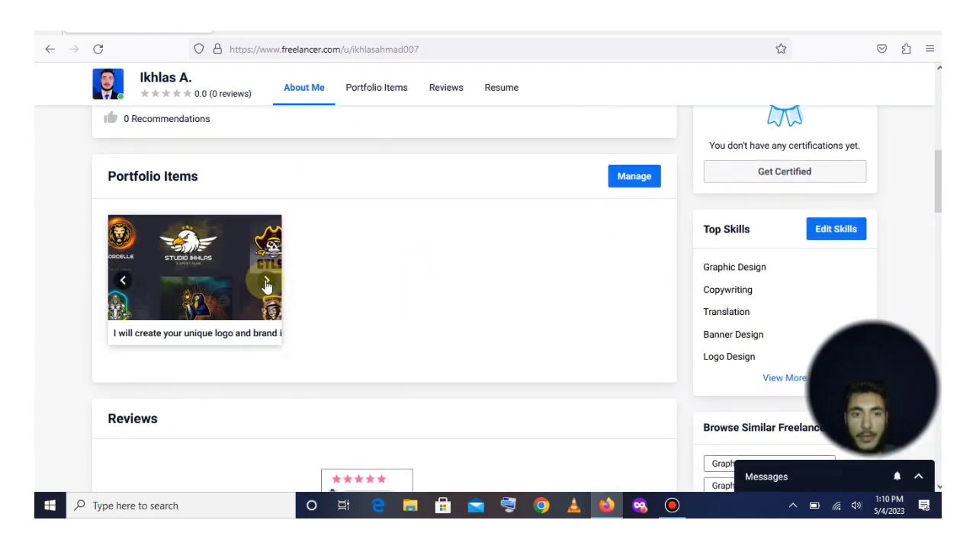
click(266, 281)
scroll(193, 308, down, 4)
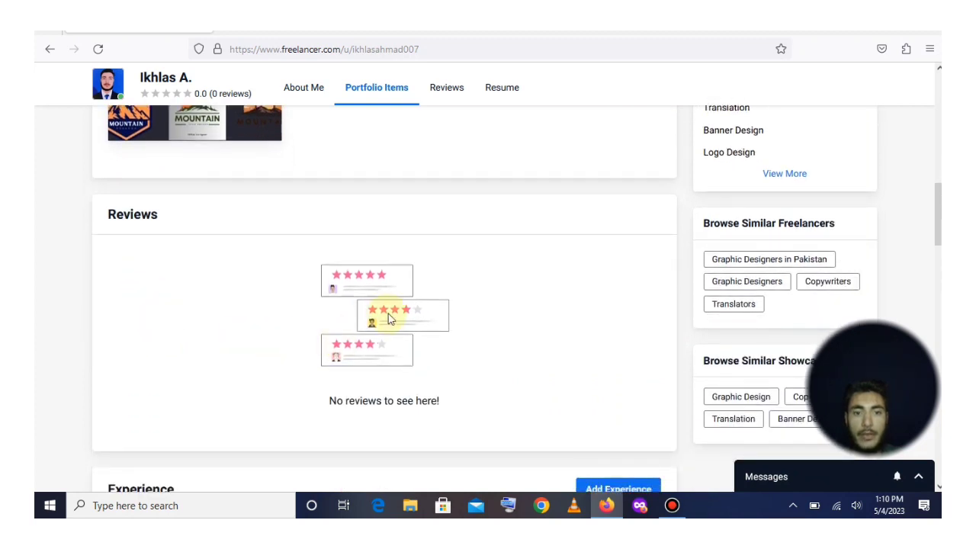
scroll(389, 319, down, 3)
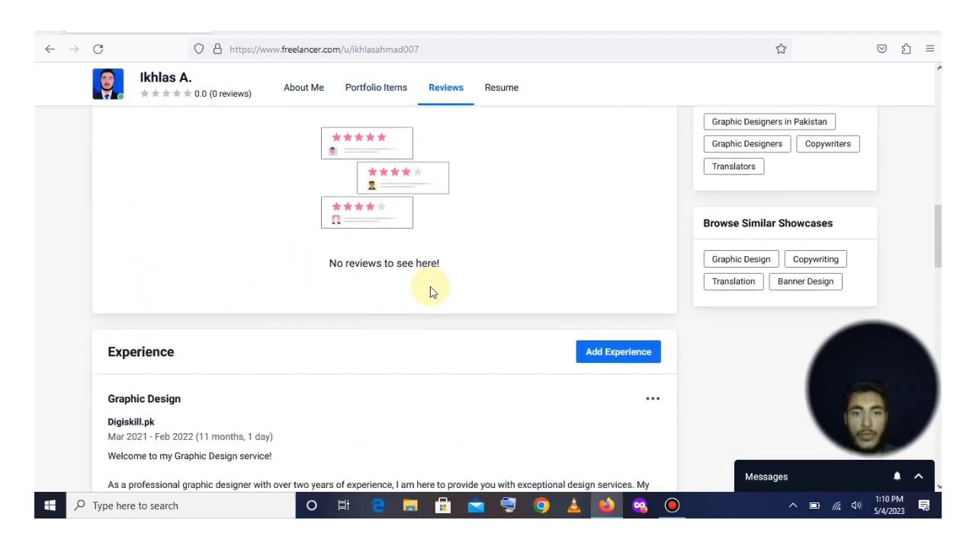
scroll(430, 292, down, 3)
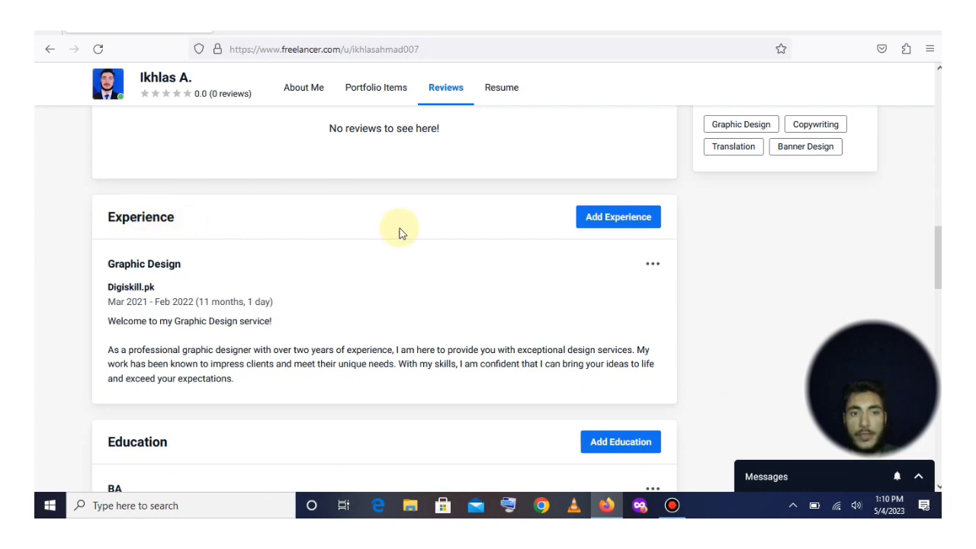
Open a blank experience form, look over its fields and close it without saving.
click(630, 224)
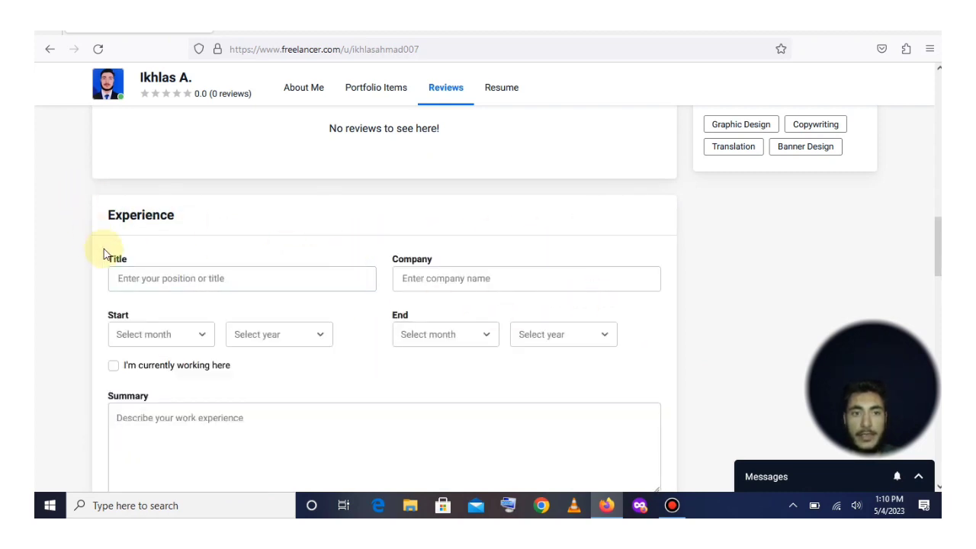
scroll(122, 259, down, 5)
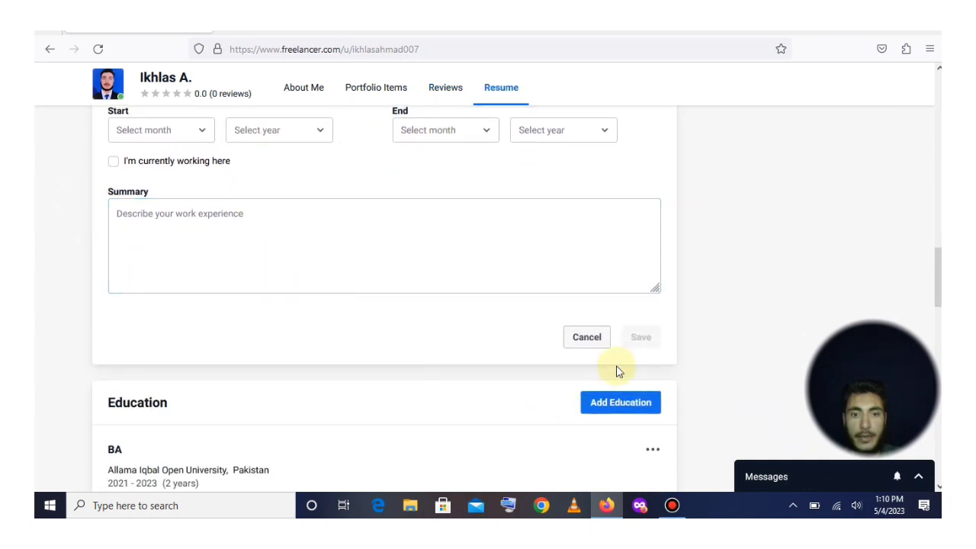
click(586, 337)
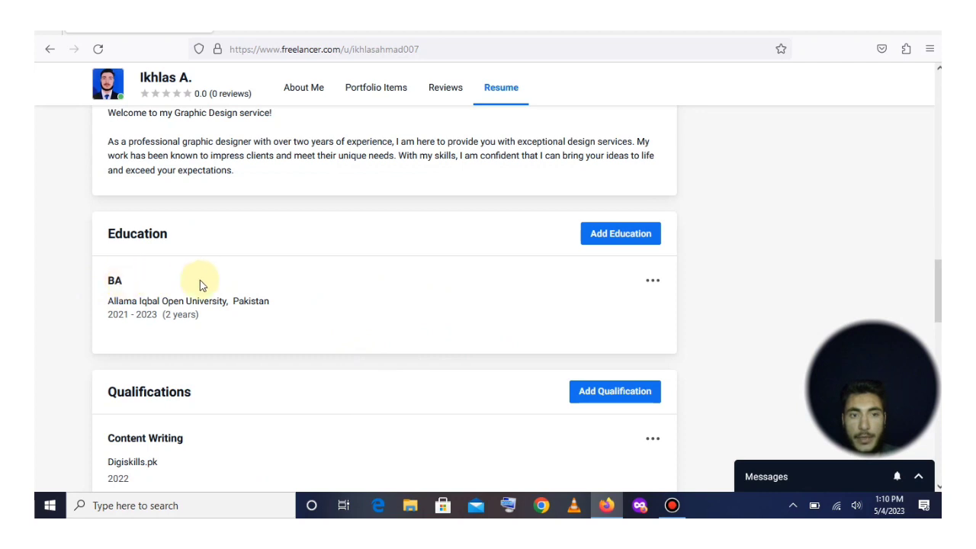
Examine the existing Graphic Design experience entry, including its company, dates and summary text.
scroll(202, 286, up, 2)
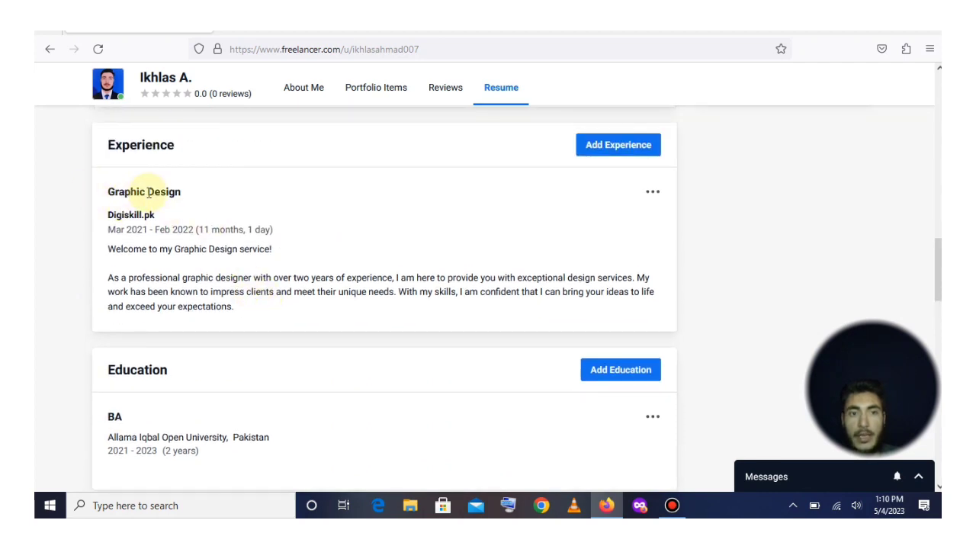
scroll(228, 186, up, 1)
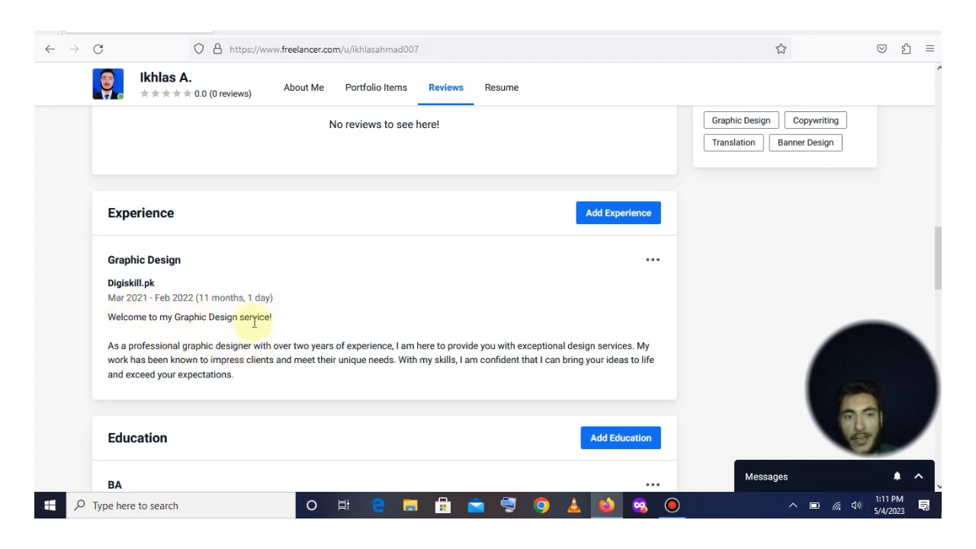
scroll(255, 321, down, 2)
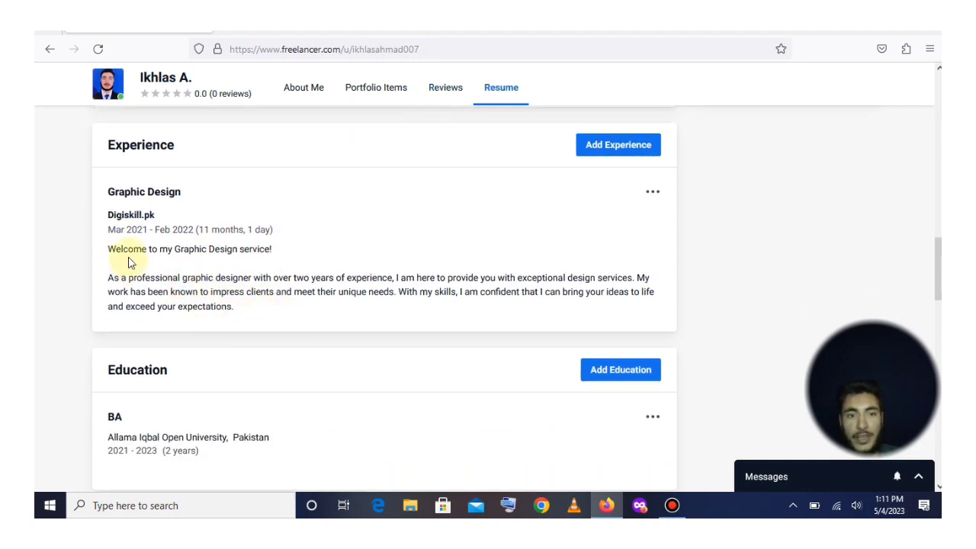
drag(128, 248, 257, 250)
click(255, 252)
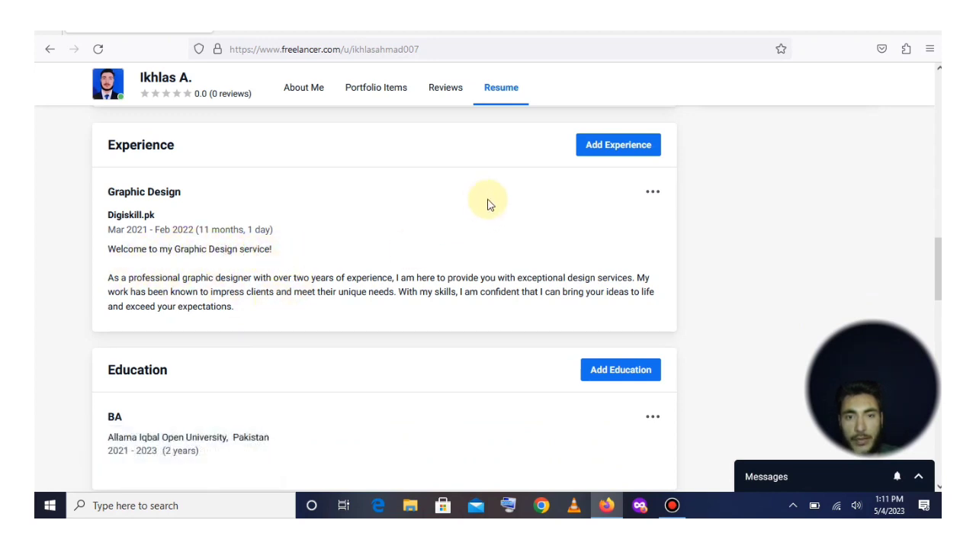
Inspect the Title, Company, date and Summary fields of a new experience entry, then cancel the entry.
click(593, 149)
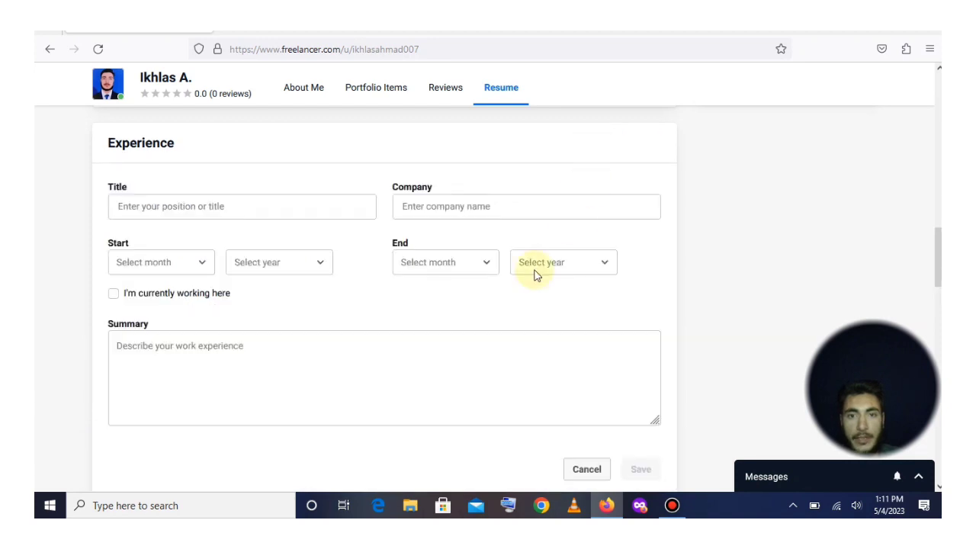
click(176, 207)
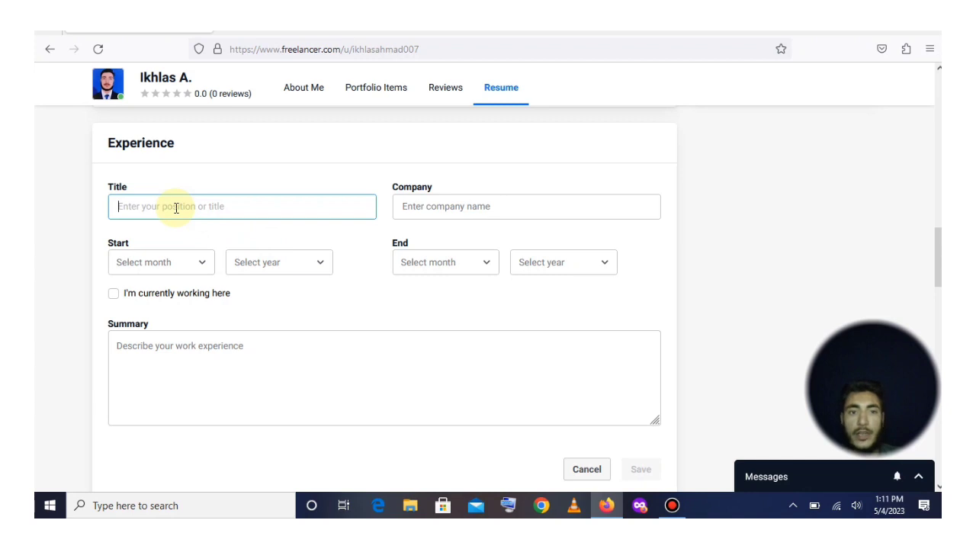
click(414, 209)
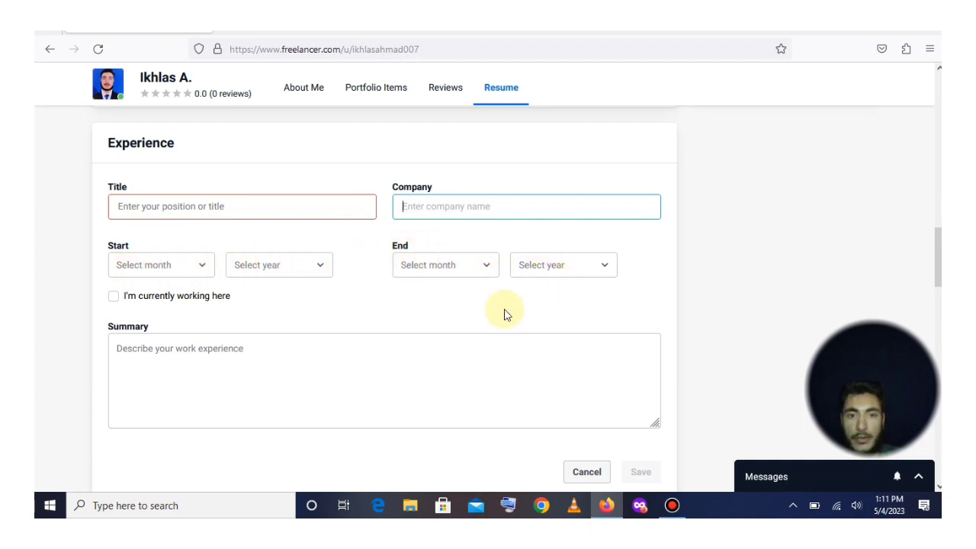
click(261, 359)
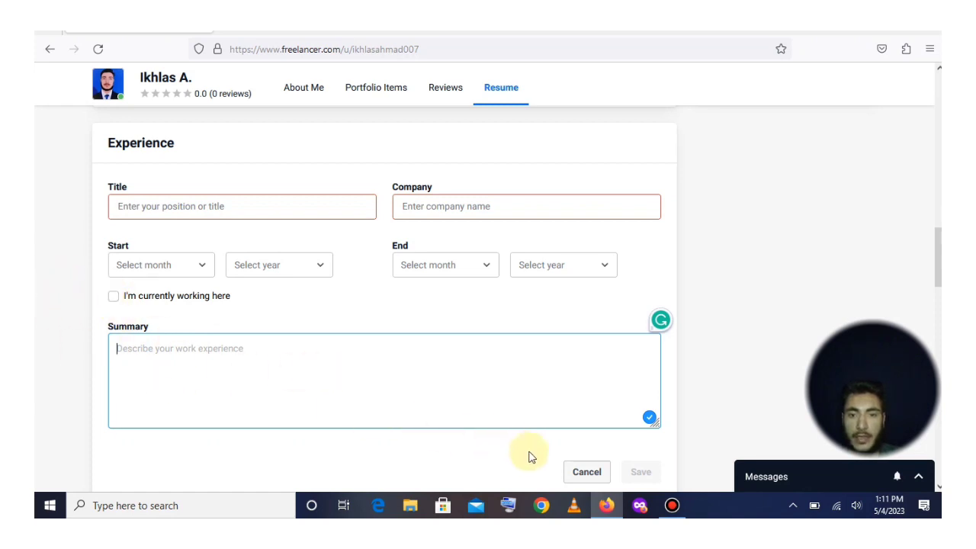
click(582, 471)
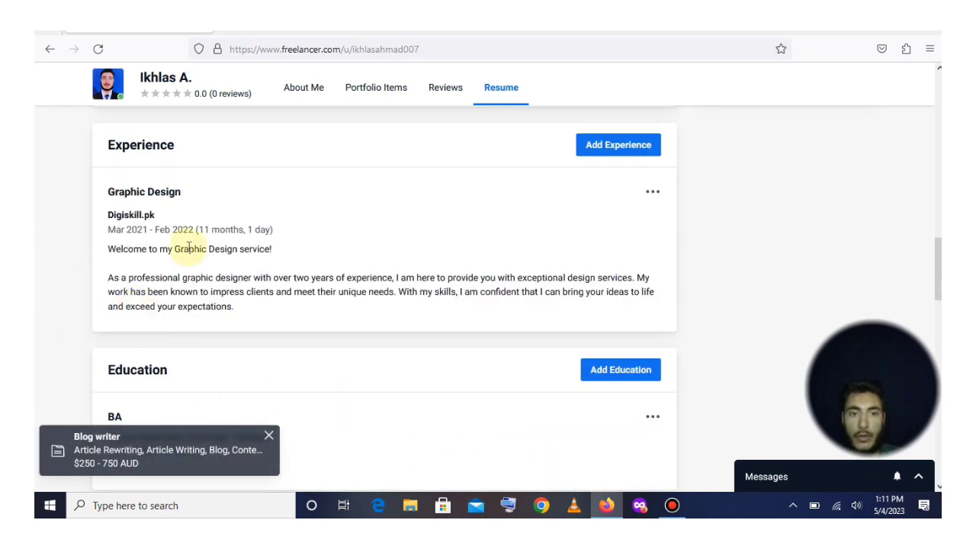
Check the education section and the country, university, degree and year fields of a new education entry, and cancel it.
scroll(343, 429, down, 2)
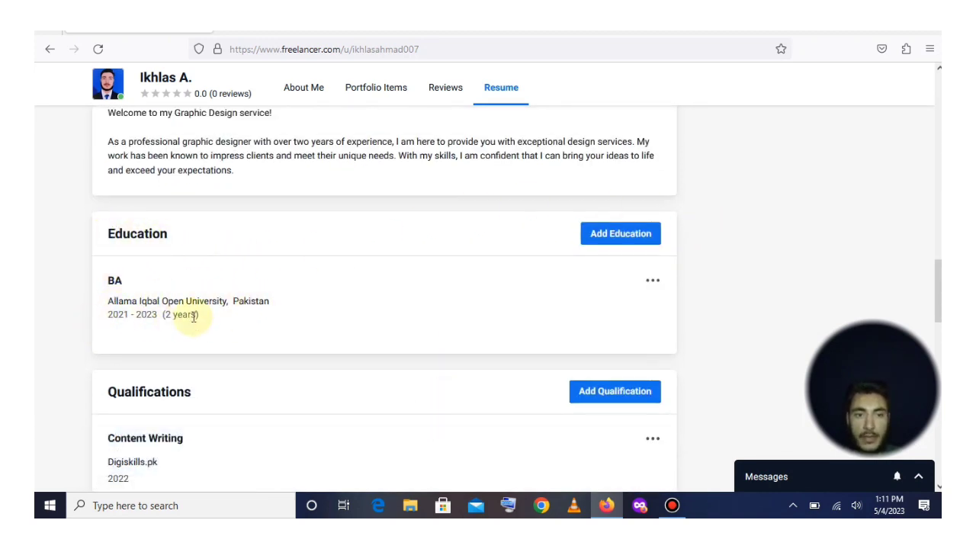
click(587, 242)
click(382, 350)
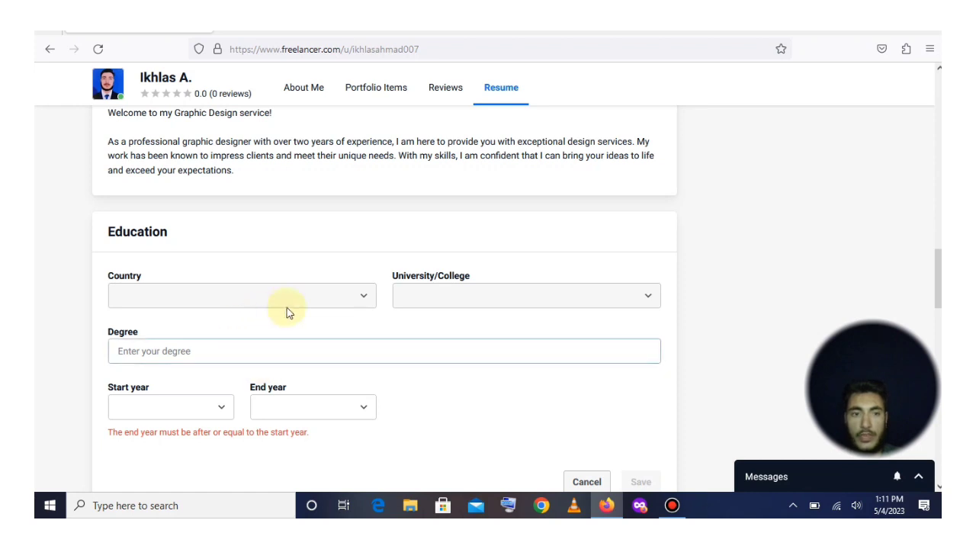
scroll(257, 298, down, 3)
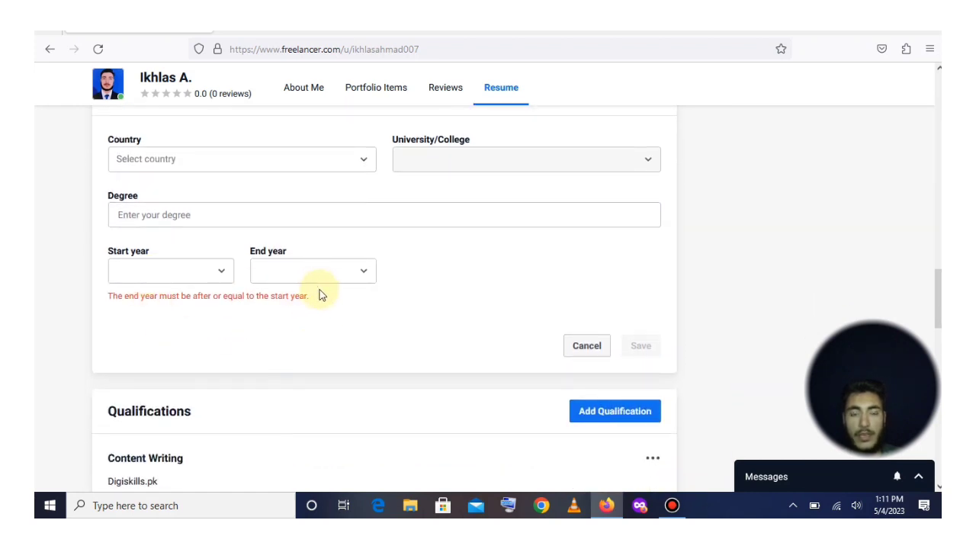
scroll(227, 333, up, 2)
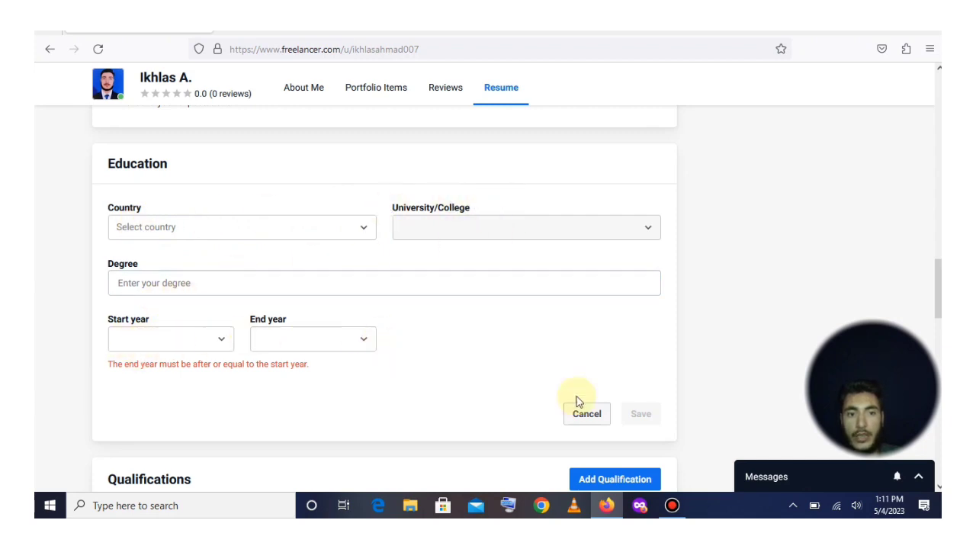
click(584, 422)
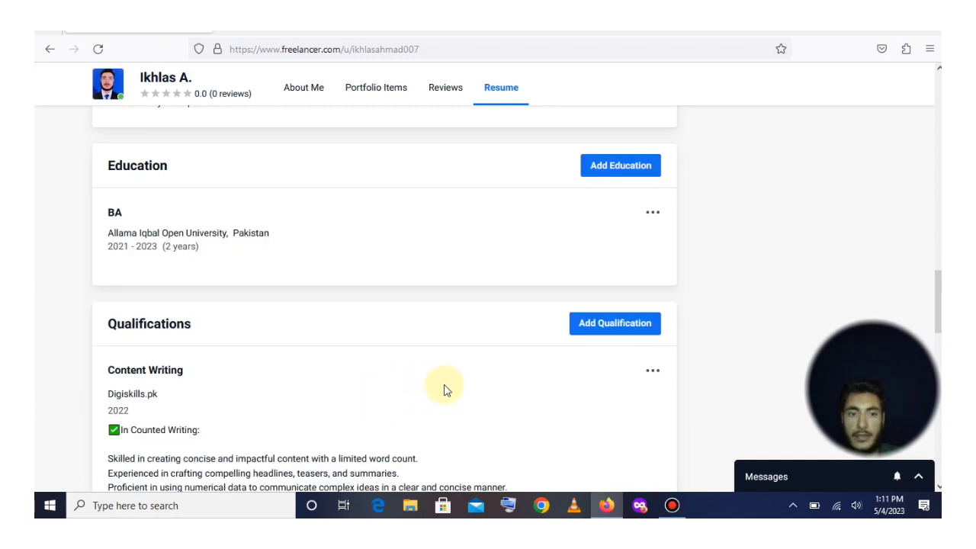
Inspect the certificate, conferring organization, summary and start year fields of a new qualification entry, and cancel it.
scroll(427, 332, up, 2)
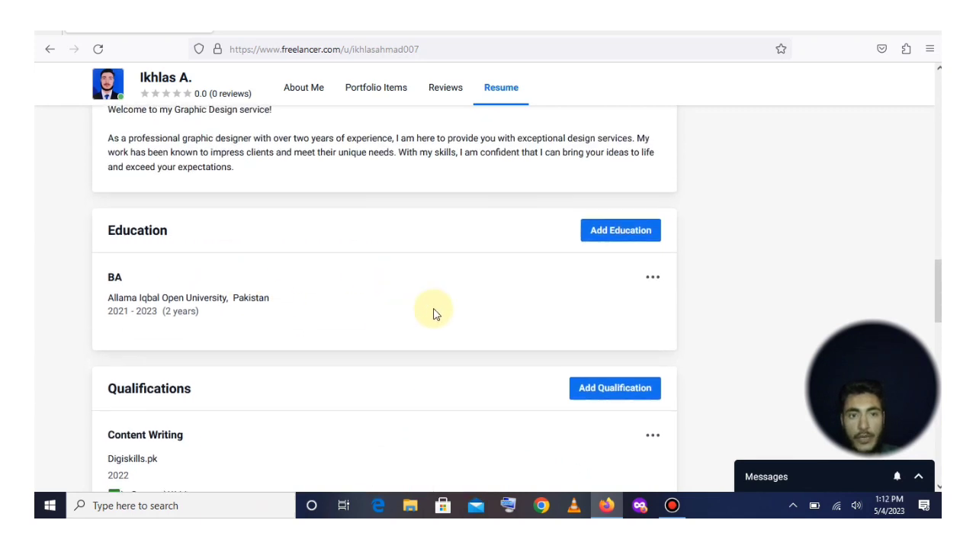
scroll(435, 314, down, 4)
scroll(458, 294, up, 2)
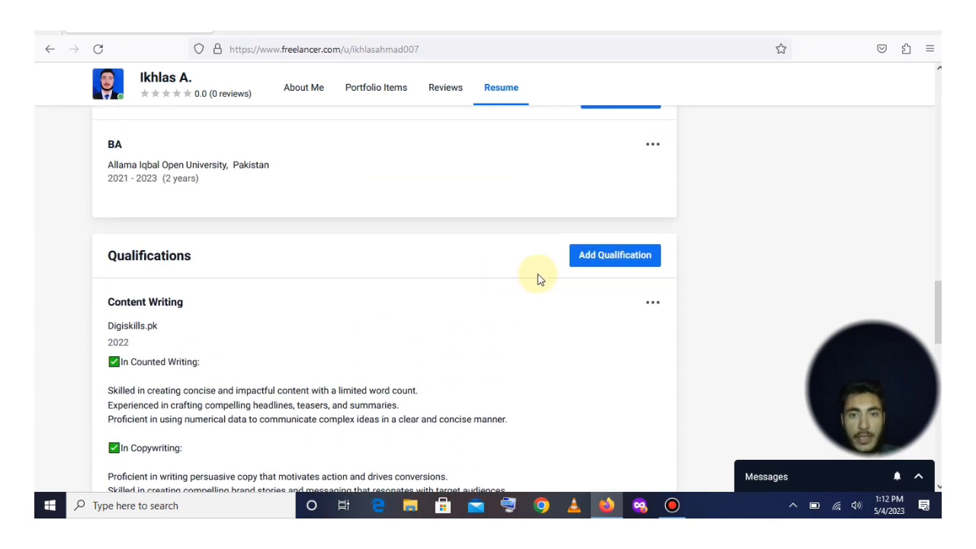
click(579, 263)
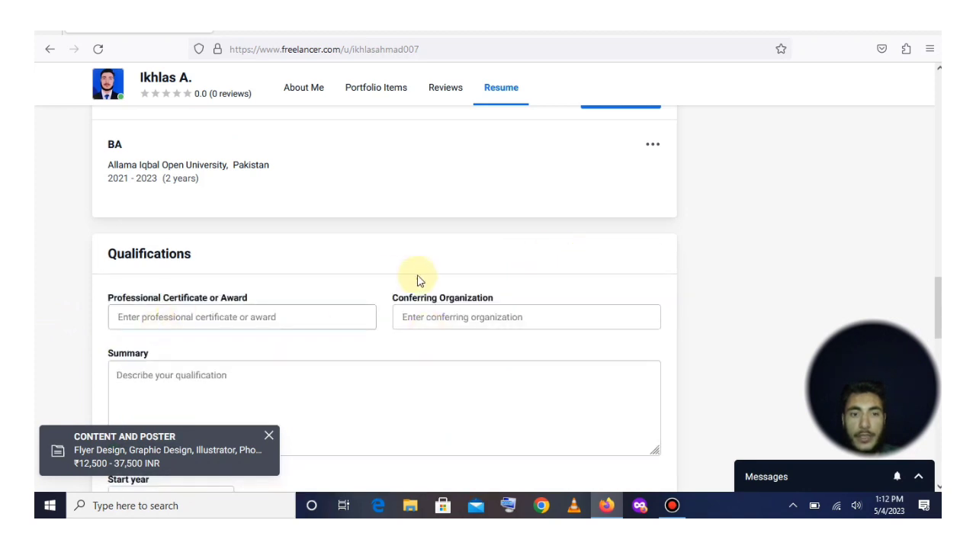
click(160, 309)
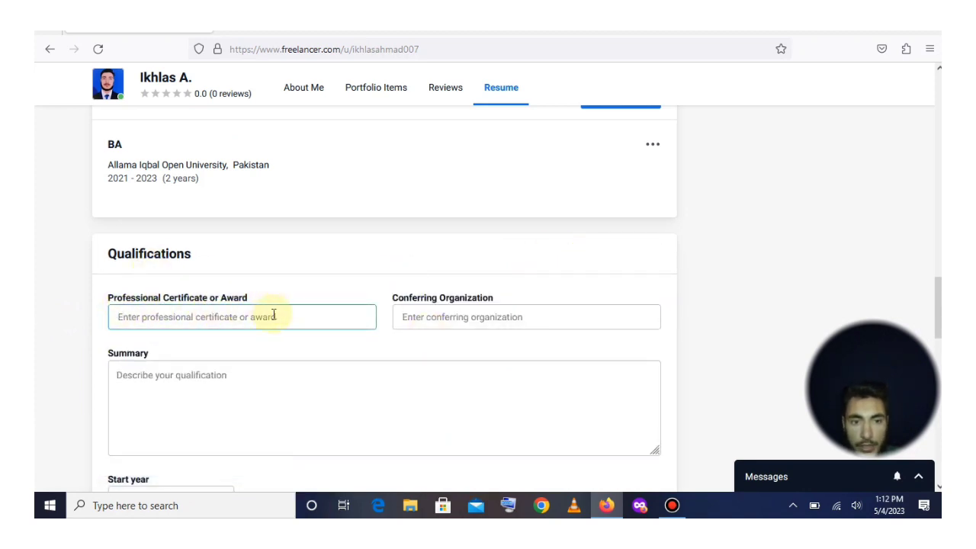
click(453, 323)
click(290, 320)
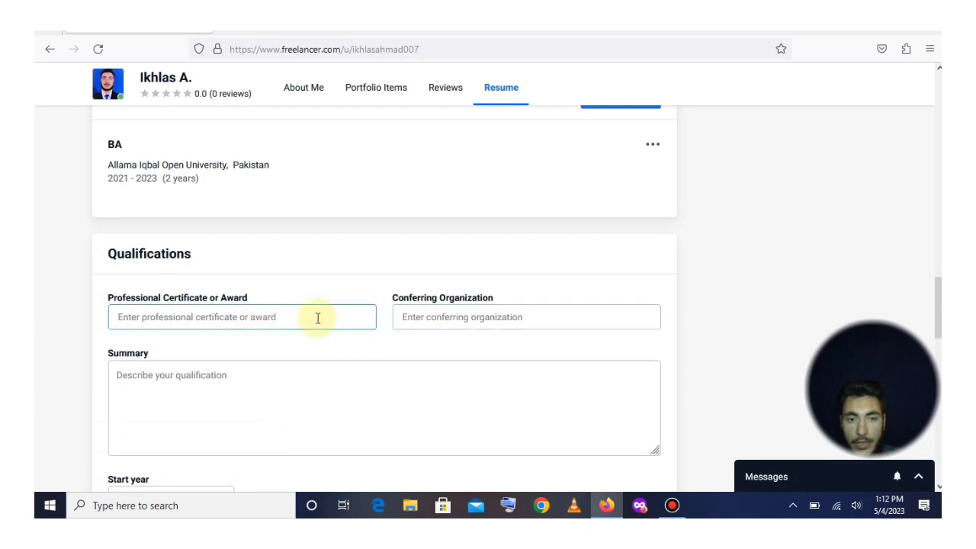
click(414, 317)
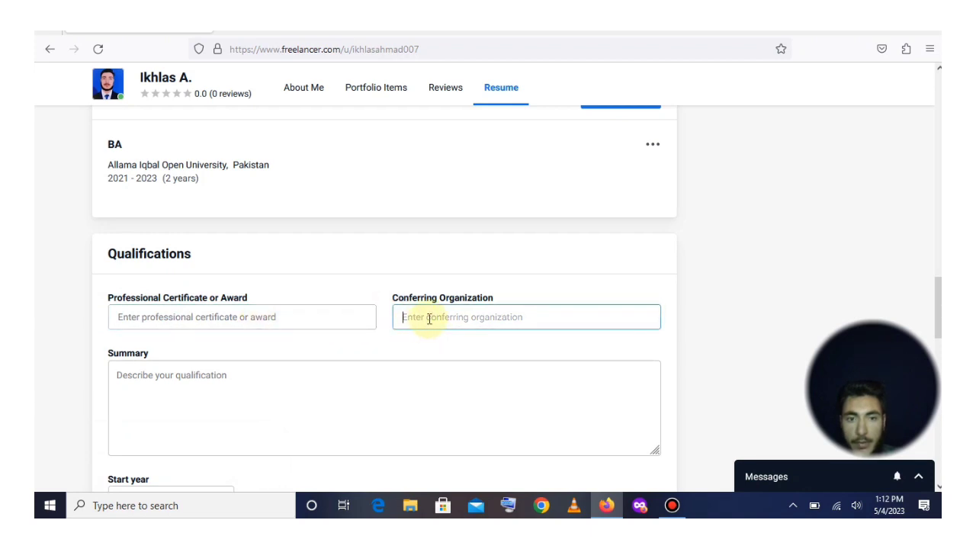
click(244, 373)
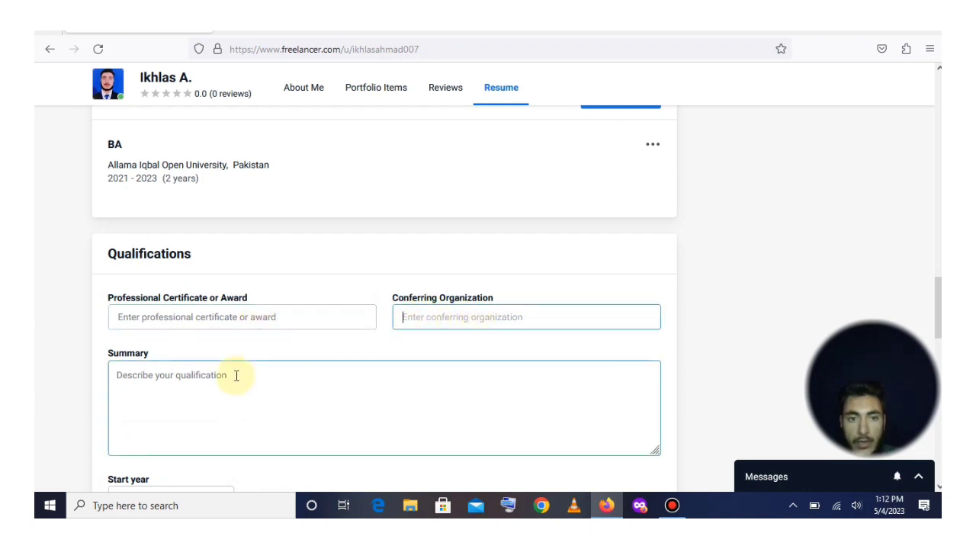
scroll(255, 379, down, 1)
scroll(256, 379, down, 1)
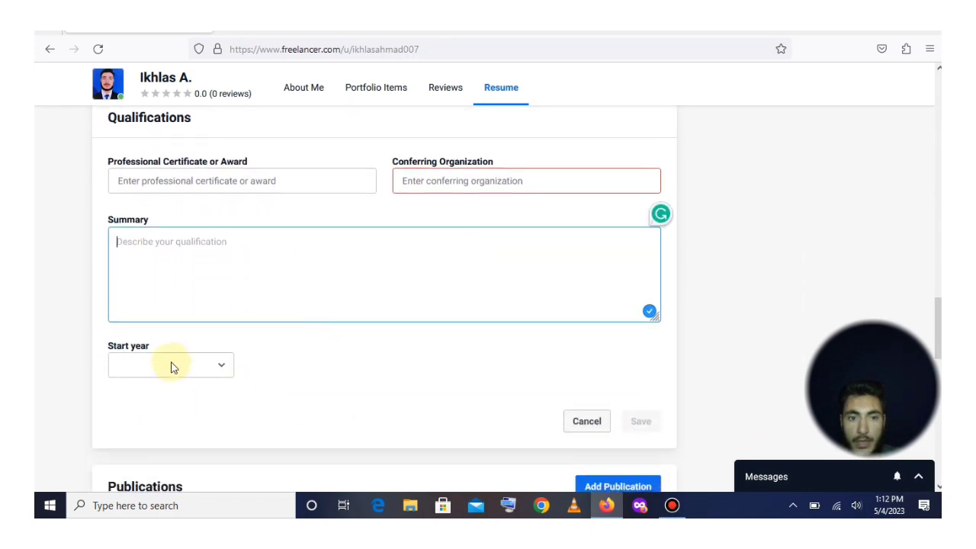
click(578, 429)
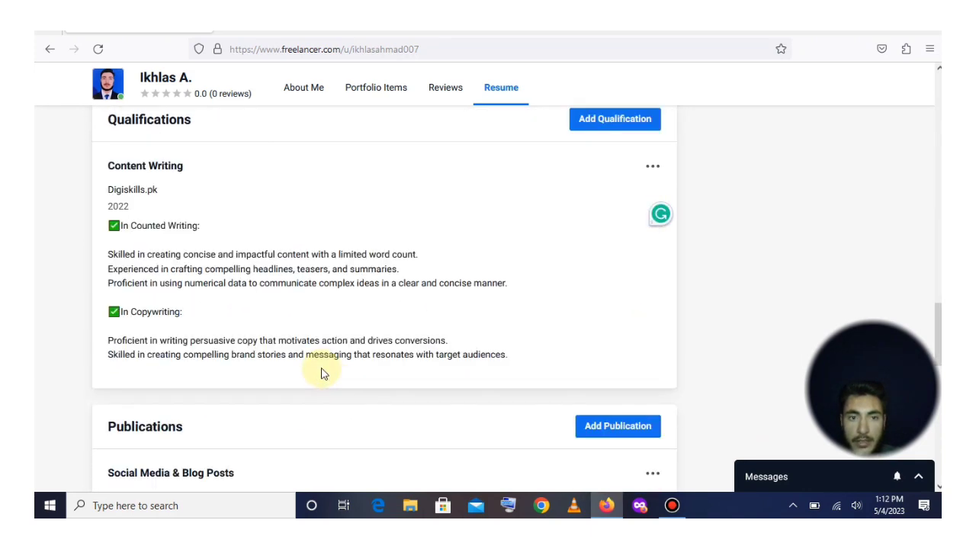
Read the Content Writing qualification and the Social Media & Blog Posts entry in the publications section.
scroll(155, 341, up, 1)
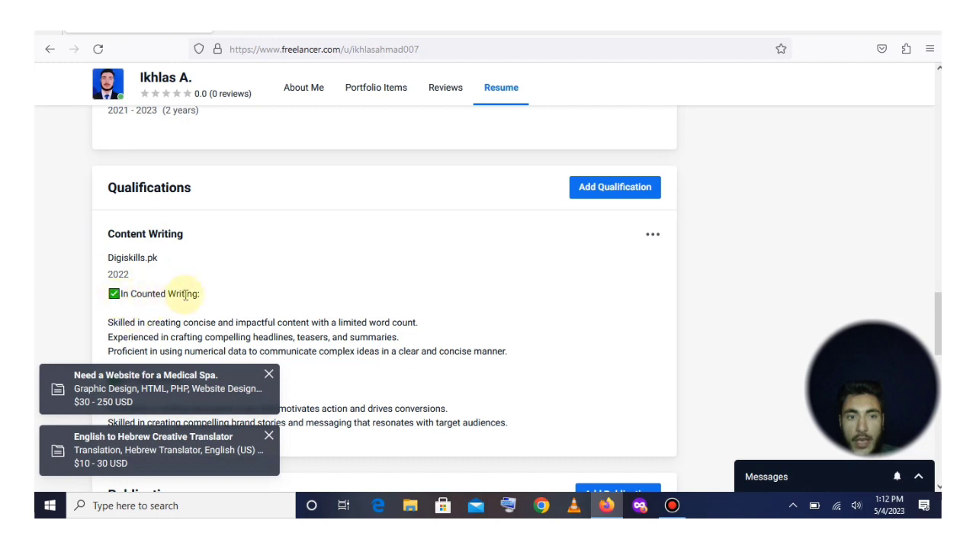
scroll(204, 298, down, 2)
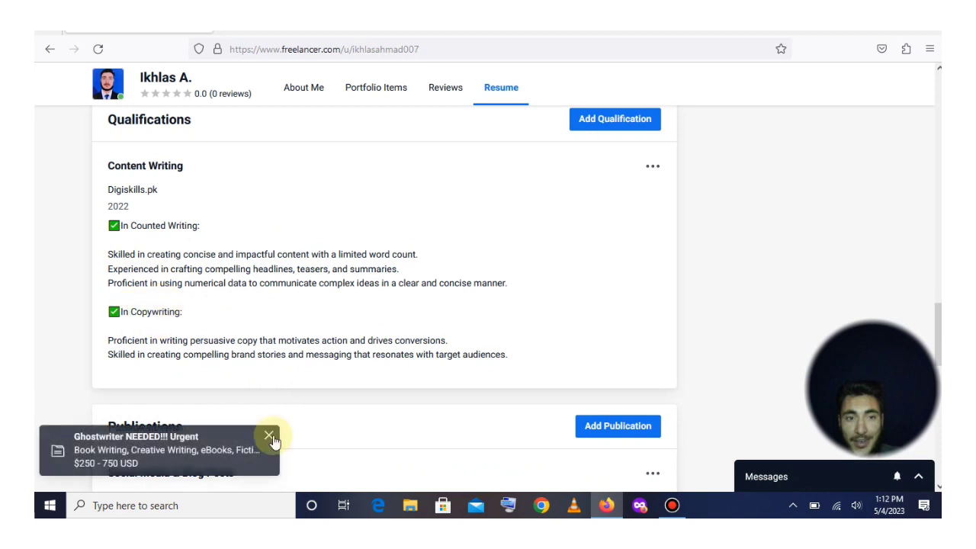
scroll(501, 381, down, 5)
scroll(443, 377, up, 4)
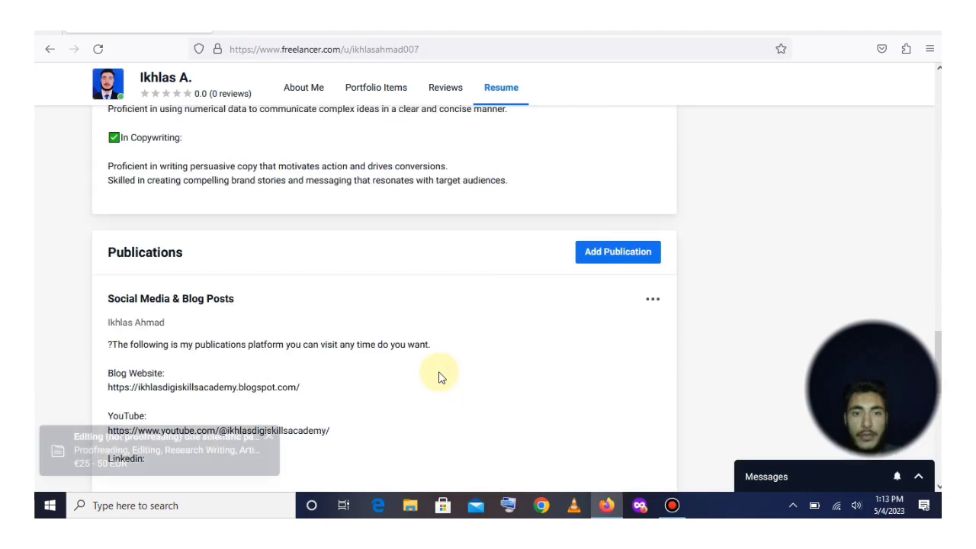
Read the rest of the Social Media & Blog Posts publication and look over the details page of the "Ghostwriter NEEDED!!! Urgent" project.
scroll(423, 379, down, 3)
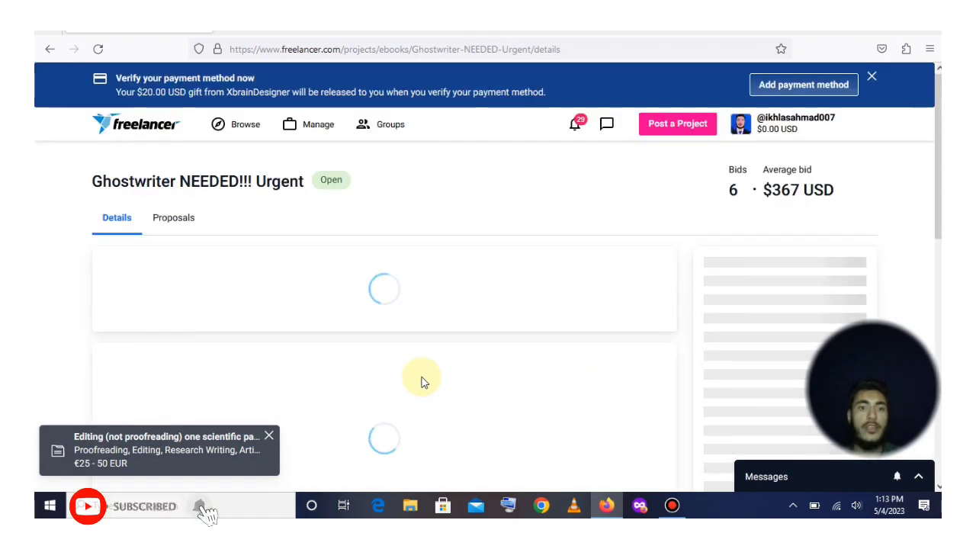
scroll(372, 343, down, 3)
scroll(218, 254, up, 4)
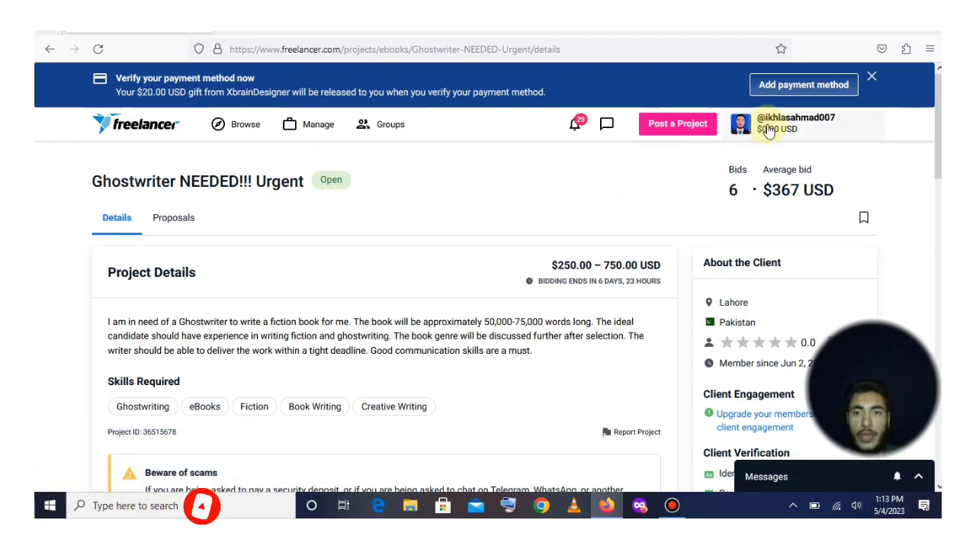
Return to the account's own profile page and review its Experience, Education and Qualifications sections.
click(785, 131)
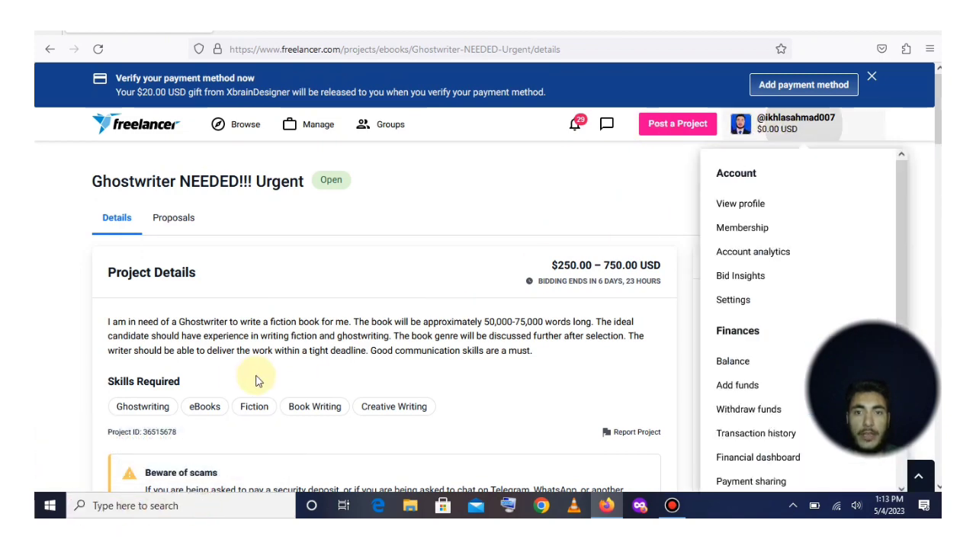
click(744, 204)
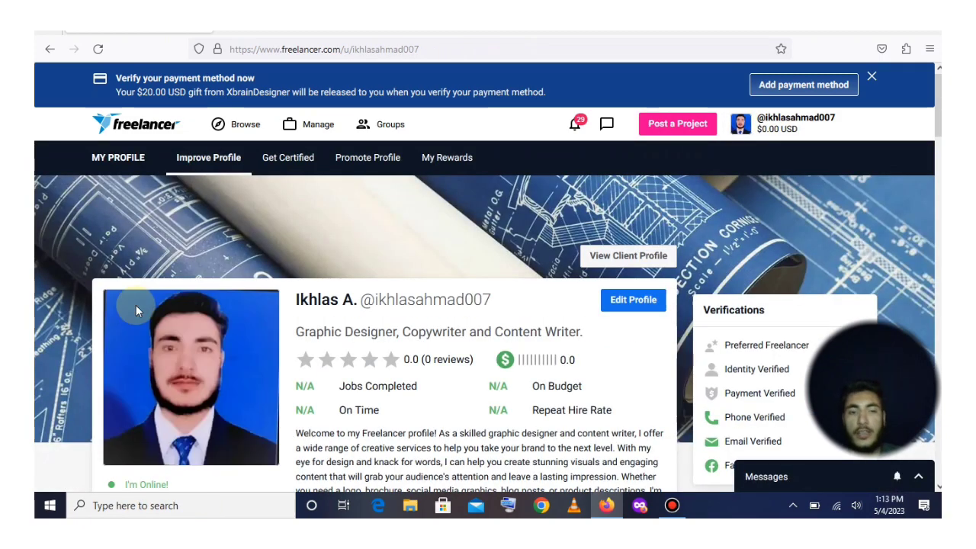
scroll(326, 402, down, 8)
scroll(421, 375, down, 8)
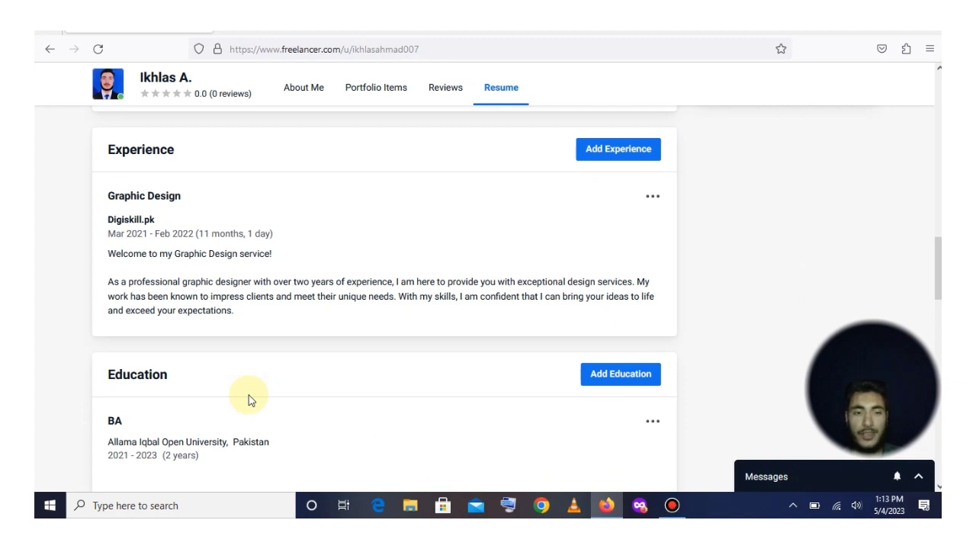
scroll(248, 395, down, 1)
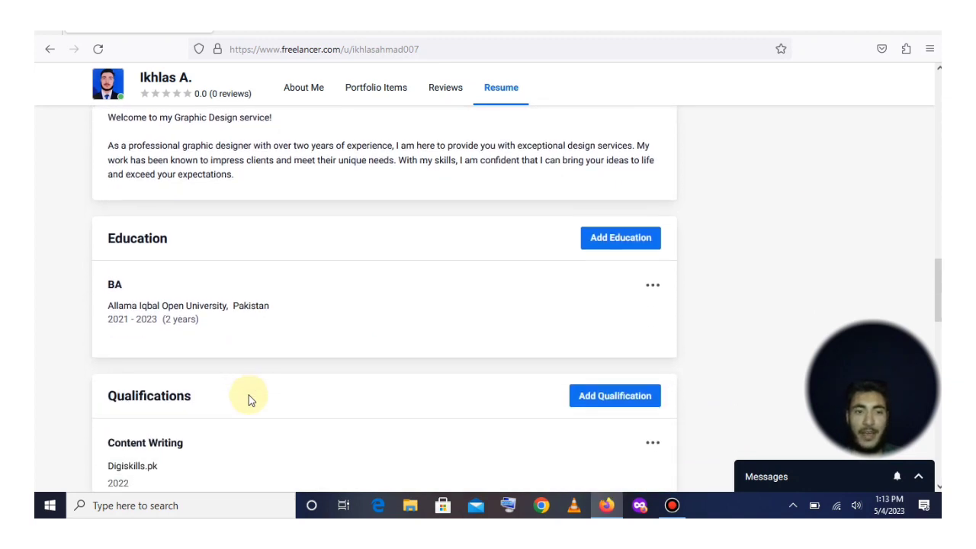
scroll(248, 395, down, 2)
scroll(249, 395, down, 2)
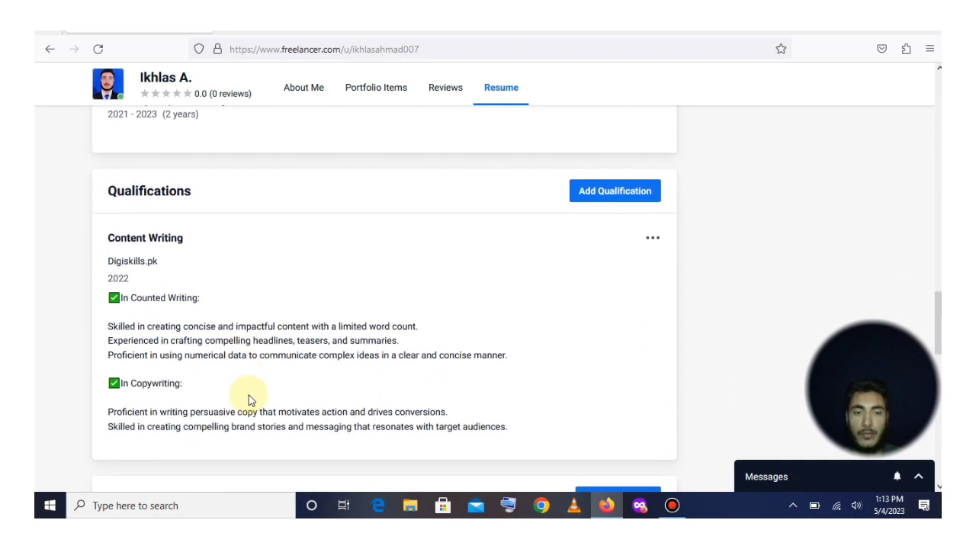
scroll(248, 395, down, 1)
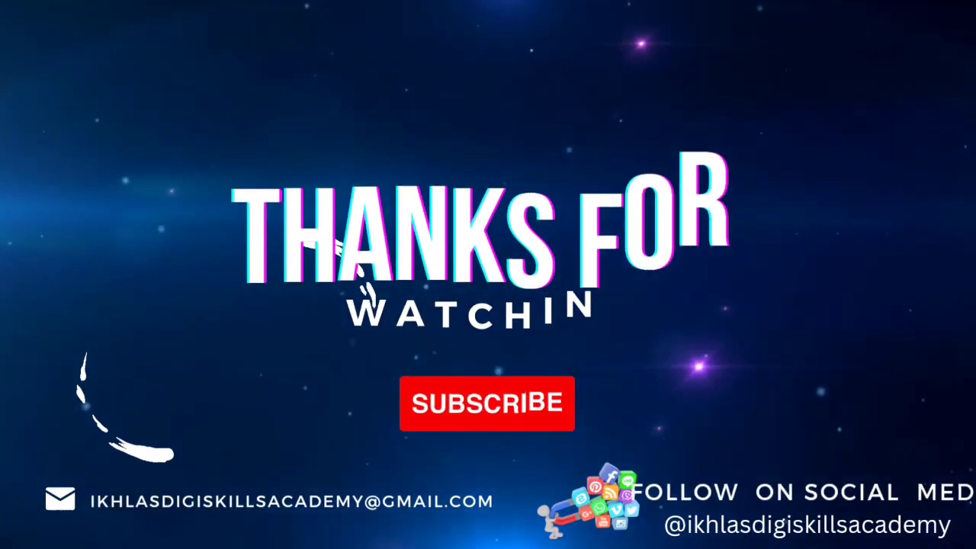